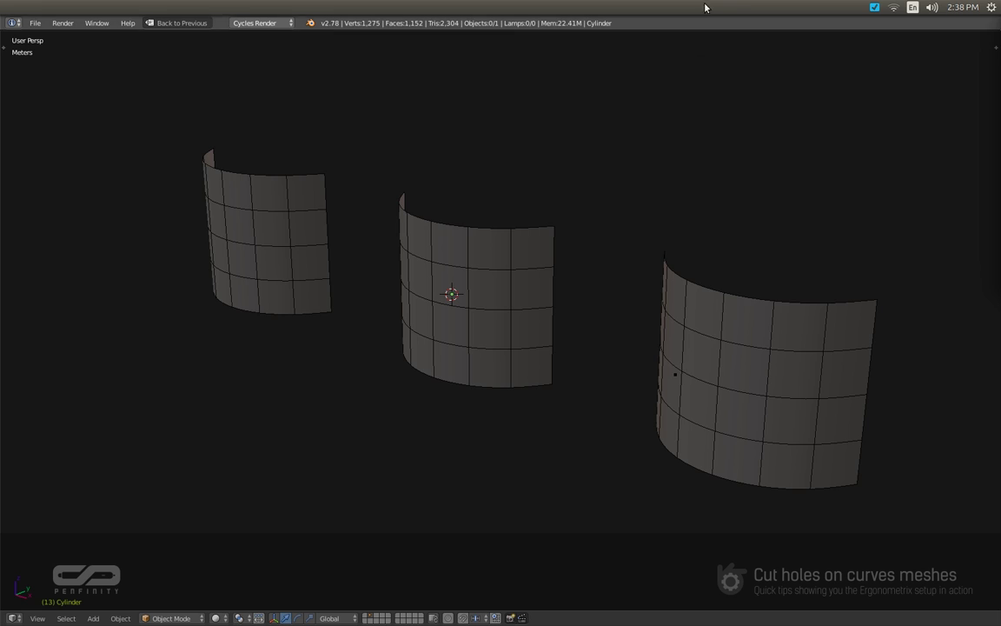
Step: Enter edit mode on the curved panels and frame the leftmost panel in front orthographic view
middle_drag(360, 282, 532, 280)
key(KP_1)
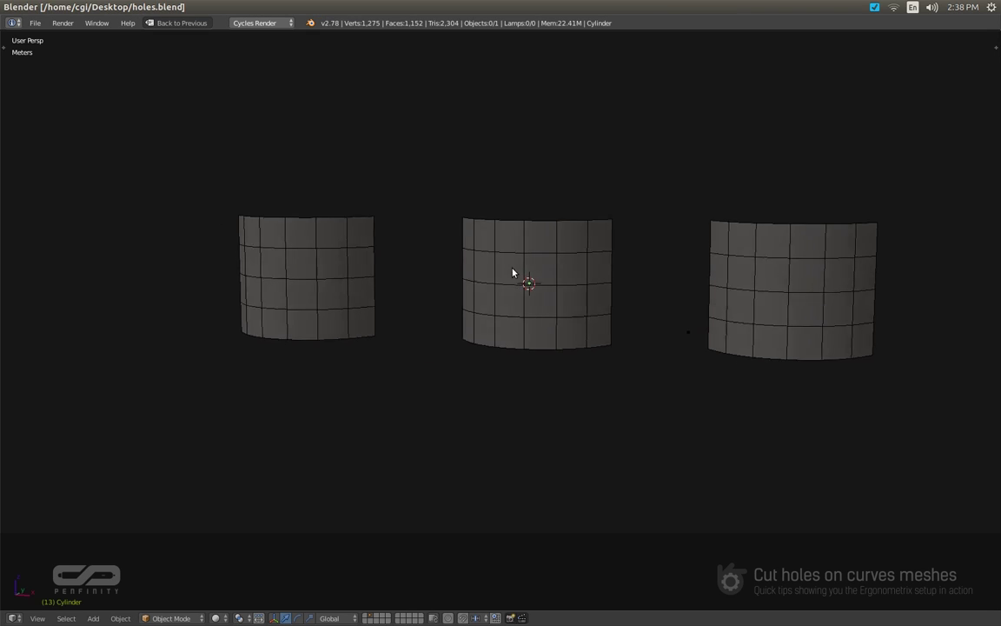
key(Tab)
key(ctrl+alt+q)
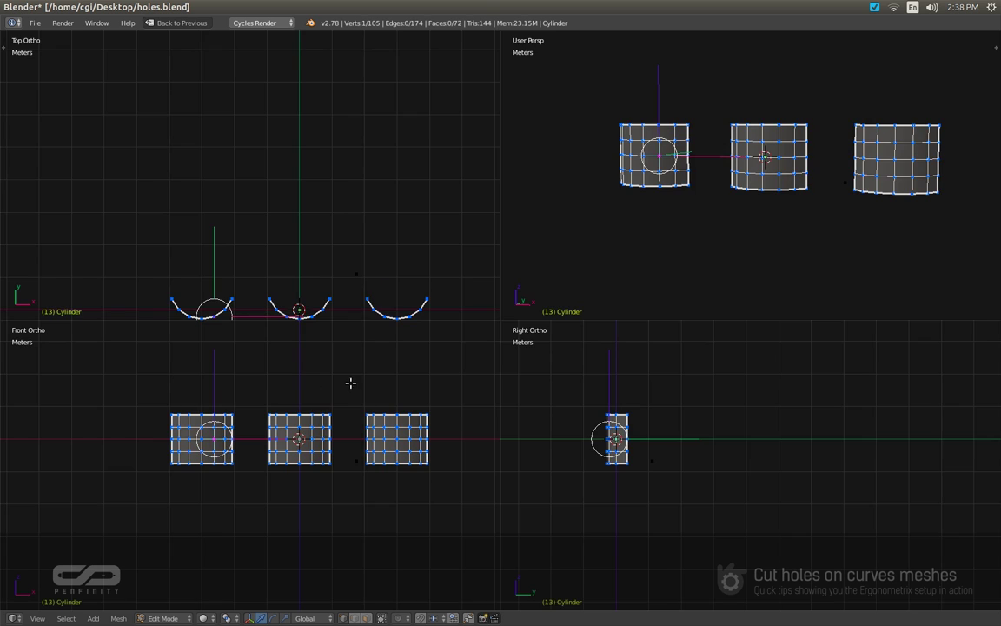
key(ctrl+alt+q)
key(KP_Decimal)
shift+middle_drag(425, 291, 470, 331)
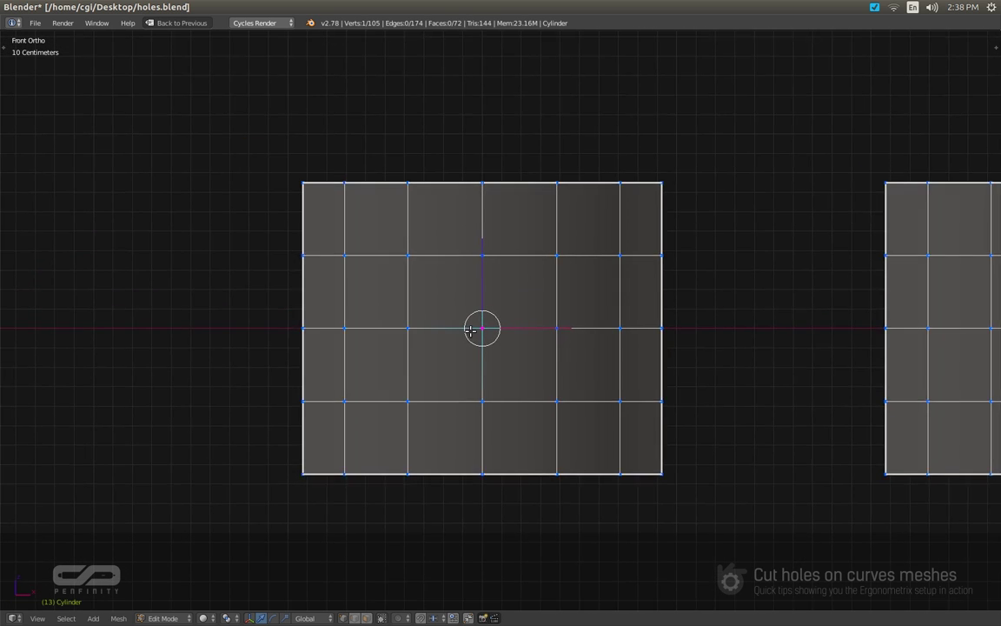
scroll(470, 331, up, 2)
shift+middle_drag(518, 388, 476, 389)
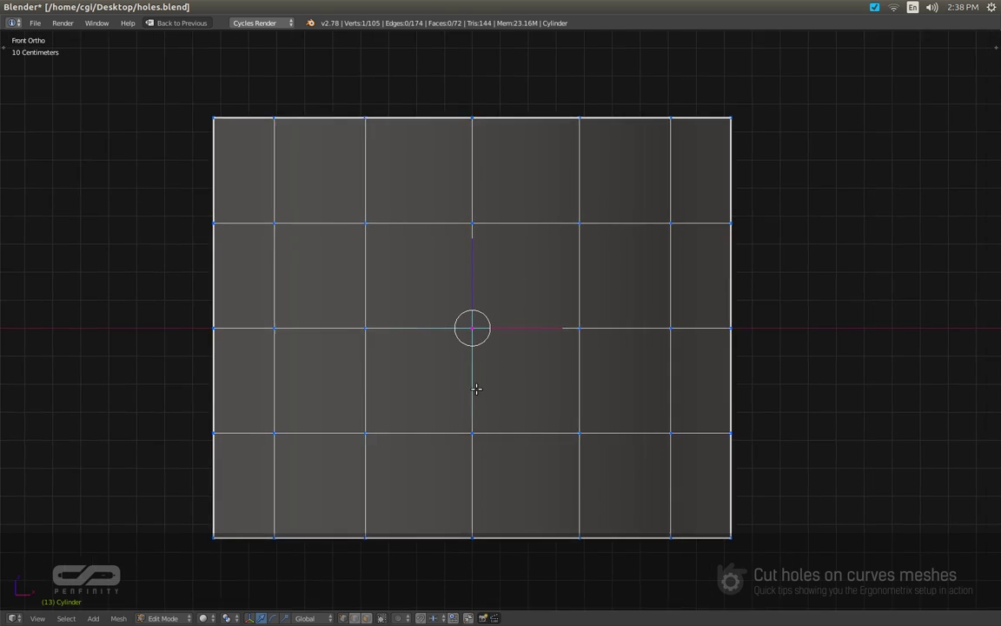
scroll(468, 339, up, 2)
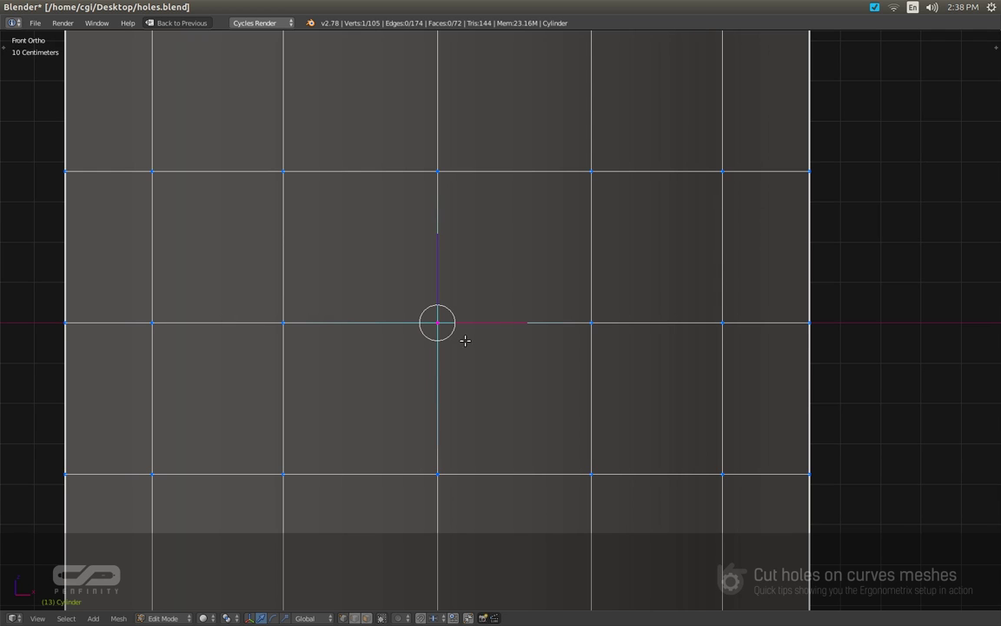
shift+middle_drag(465, 339, 477, 340)
key(shift+a)
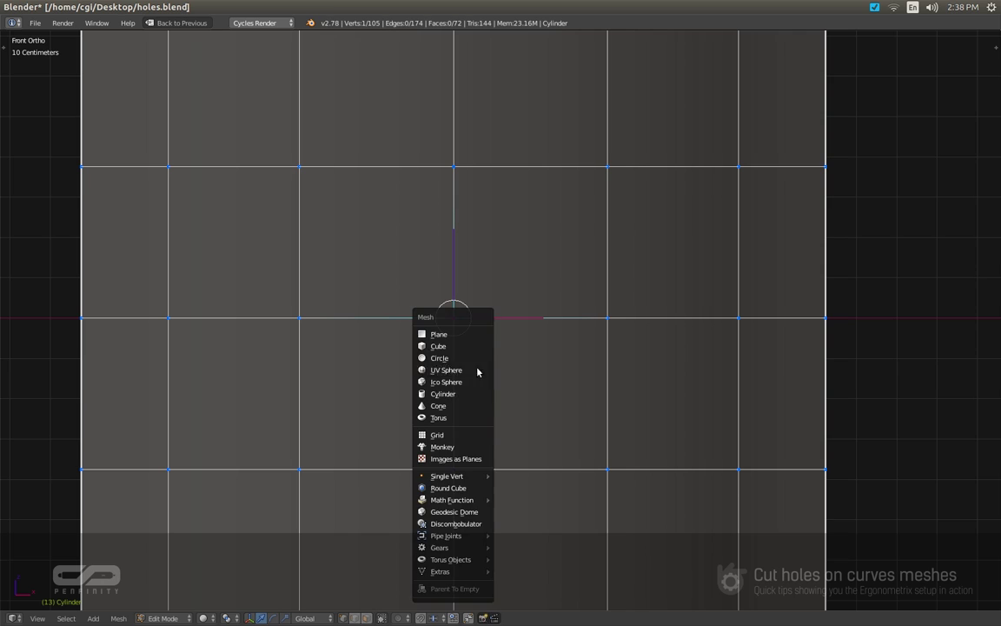
click(472, 353)
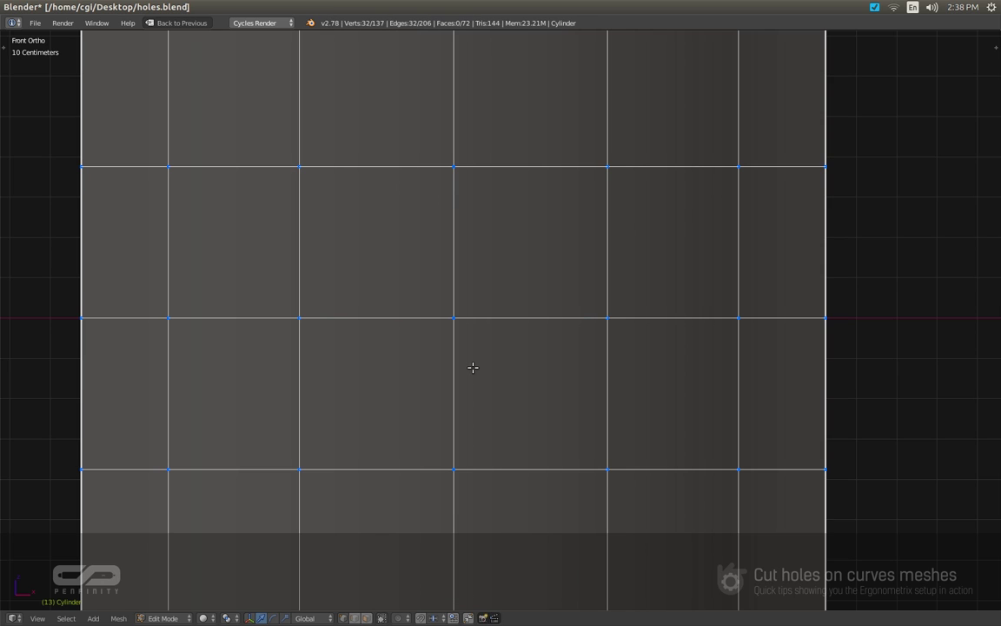
key(ctrl+x)
scroll(472, 367, down, 6)
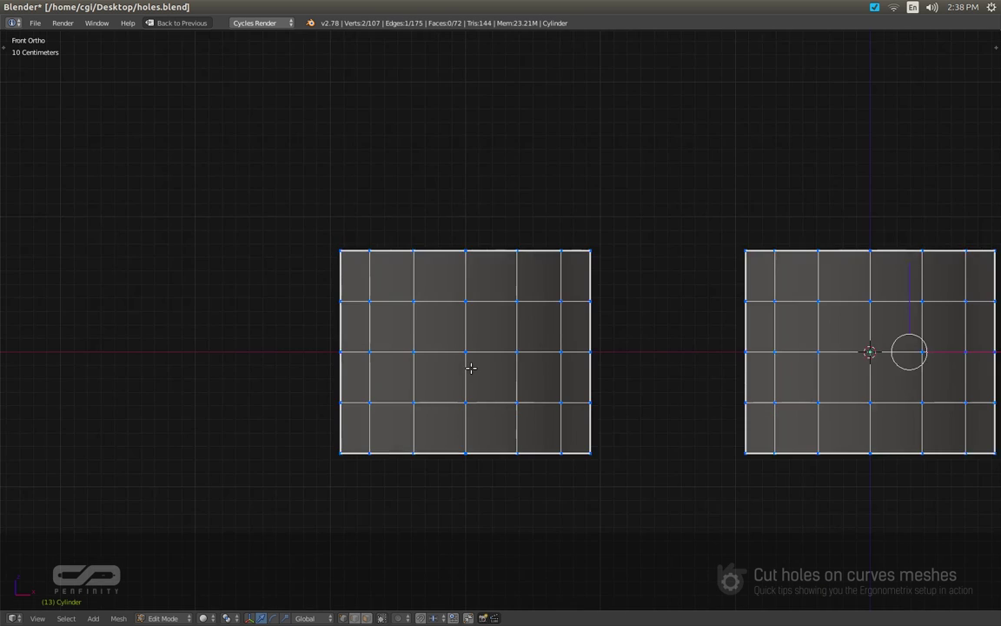
Step: Add a mesh circle centred on the middle vertex of the leftmost curved panel
scroll(471, 367, up, 4)
scroll(470, 367, up, 1)
right_click(463, 329)
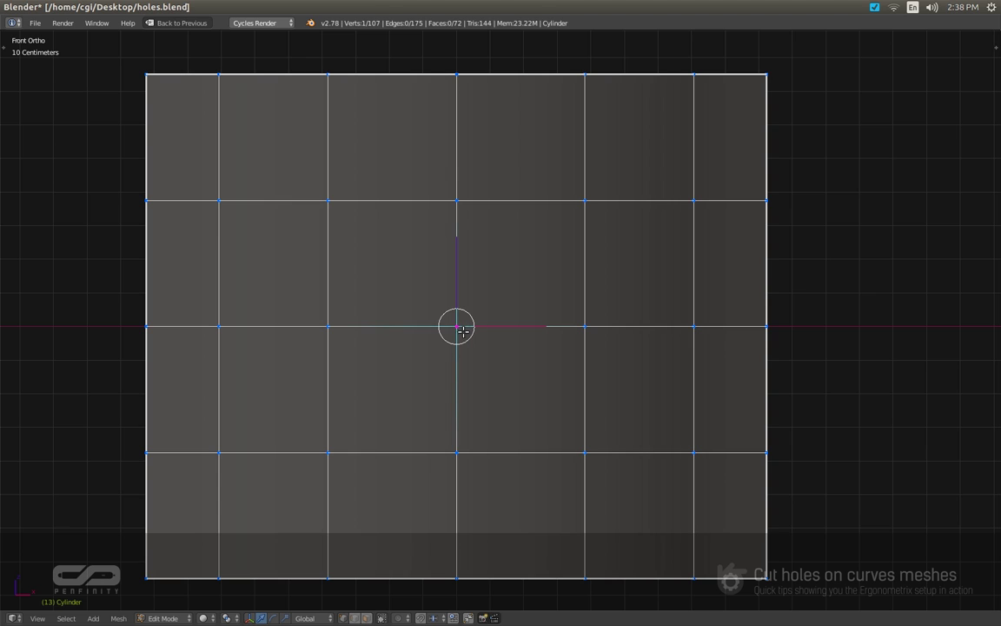
key(shift+a)
click(492, 360)
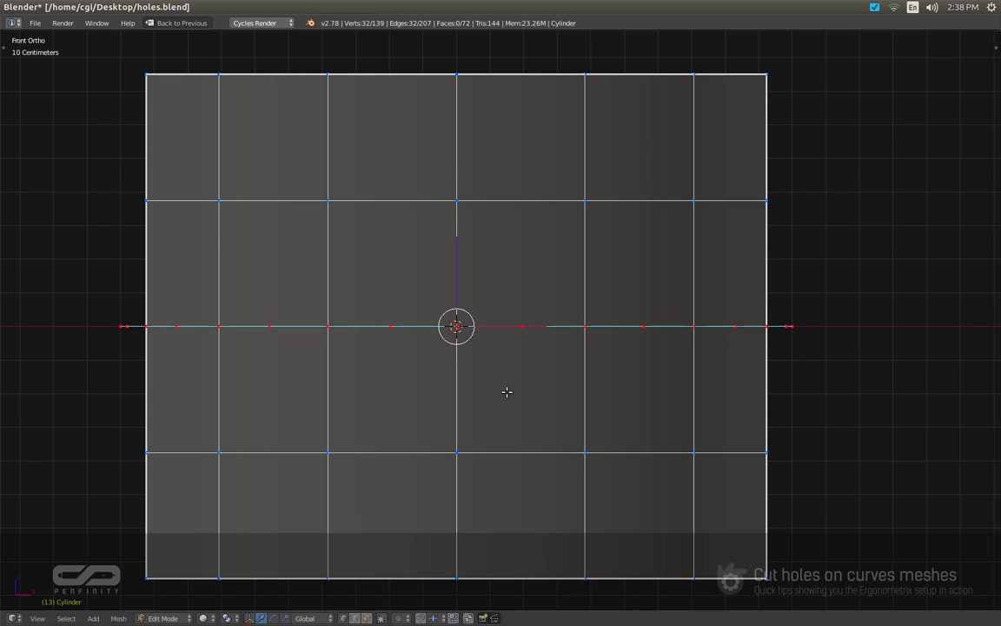
Step: Set the circle's X rotation to 90° and its vertices to 8, and shrink its radius to fit inside the four central faces
key(F6)
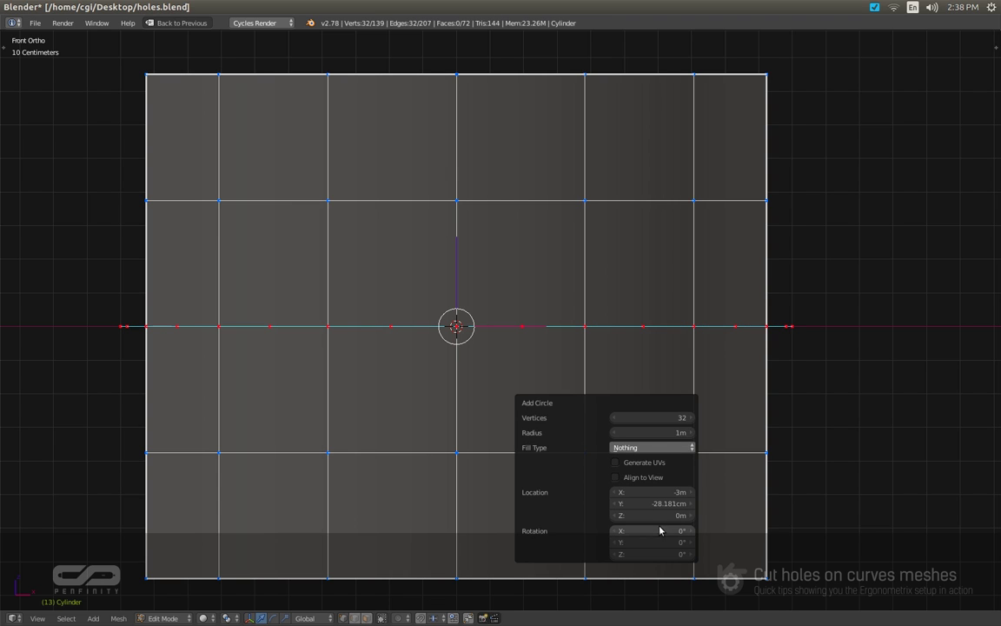
click(658, 530)
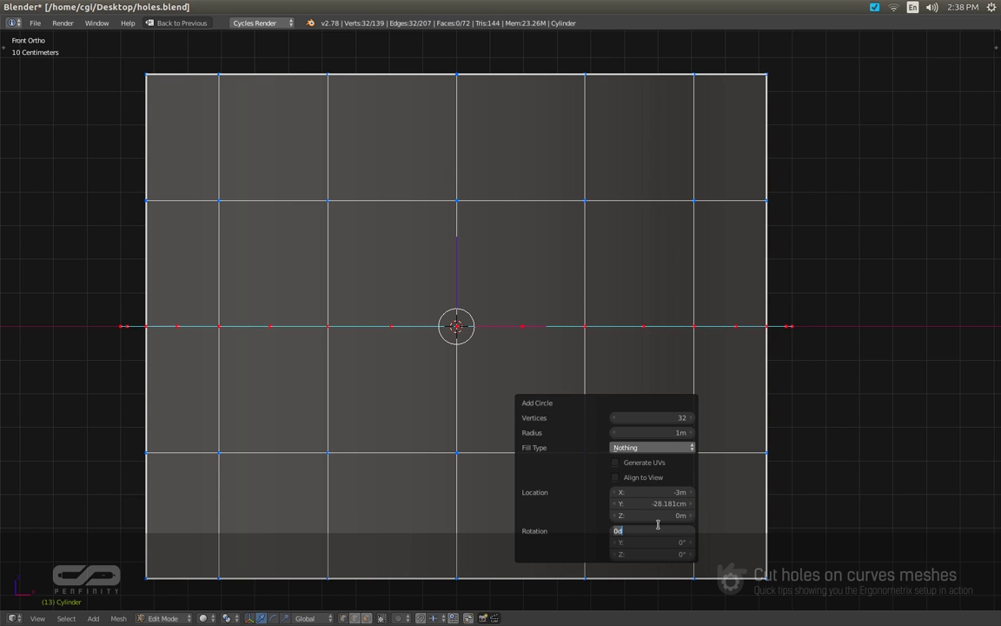
text(90)
key(Return)
click(658, 417)
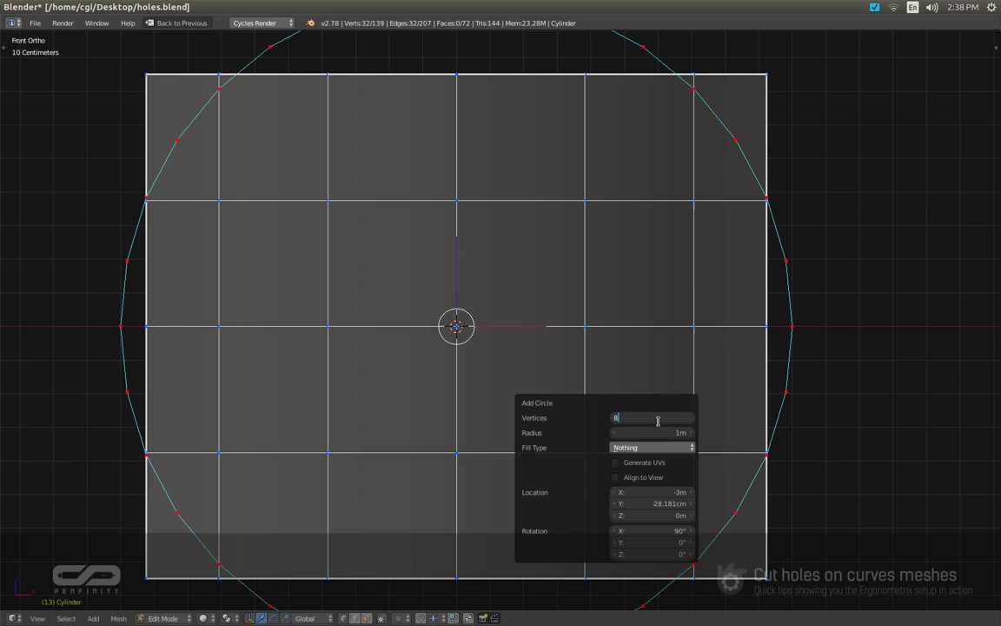
key(Return)
drag(659, 434, 597, 433)
Step: Knife-cut a closed octagon into the panel by tracing all eight vertices of the circle
key(k)
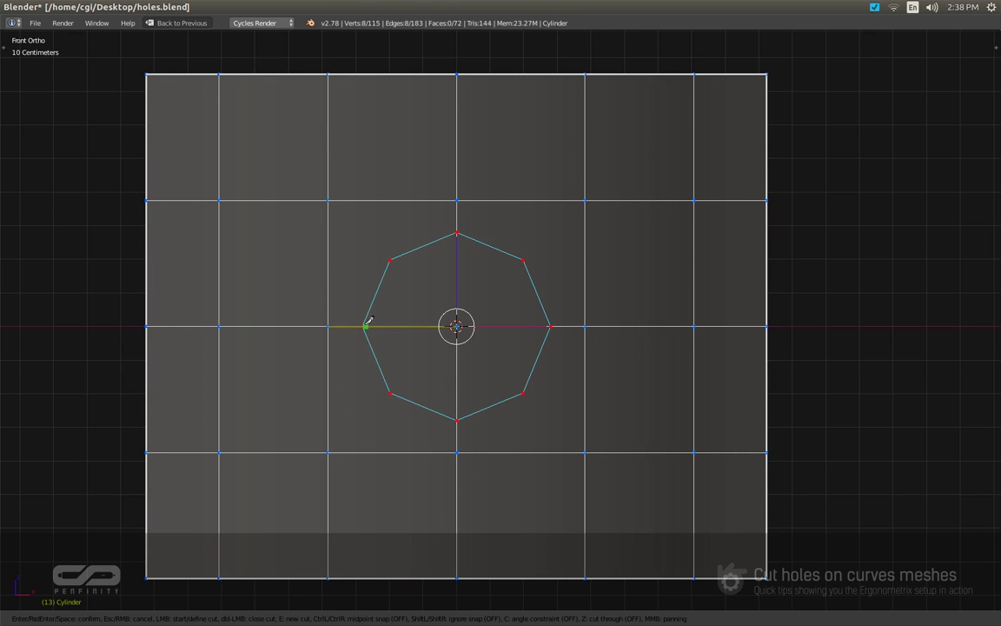
click(365, 325)
click(392, 259)
click(457, 233)
click(526, 259)
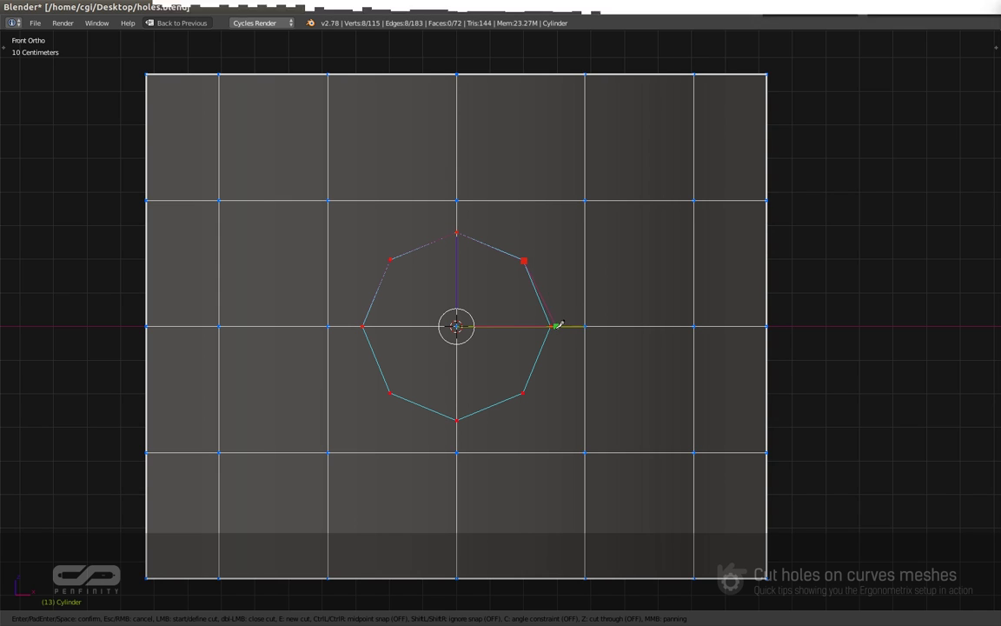
click(551, 326)
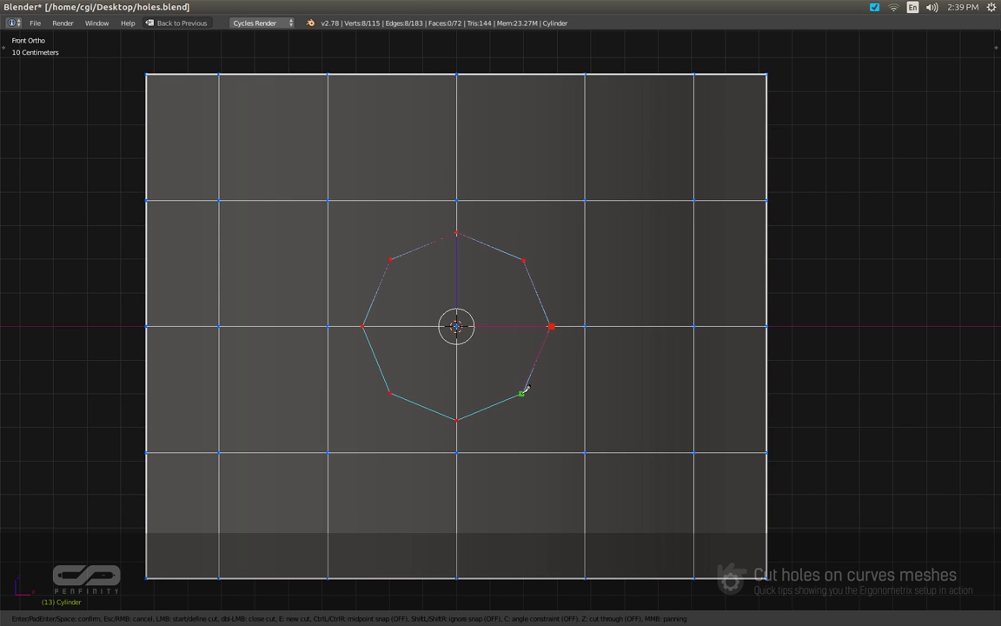
click(523, 392)
click(457, 419)
click(389, 393)
click(363, 326)
key(Return)
Step: Delete the vertices of the separate guide circle, keeping the octagon cut in the panel
scroll(394, 326, down, 2)
middle_drag(421, 316, 467, 332)
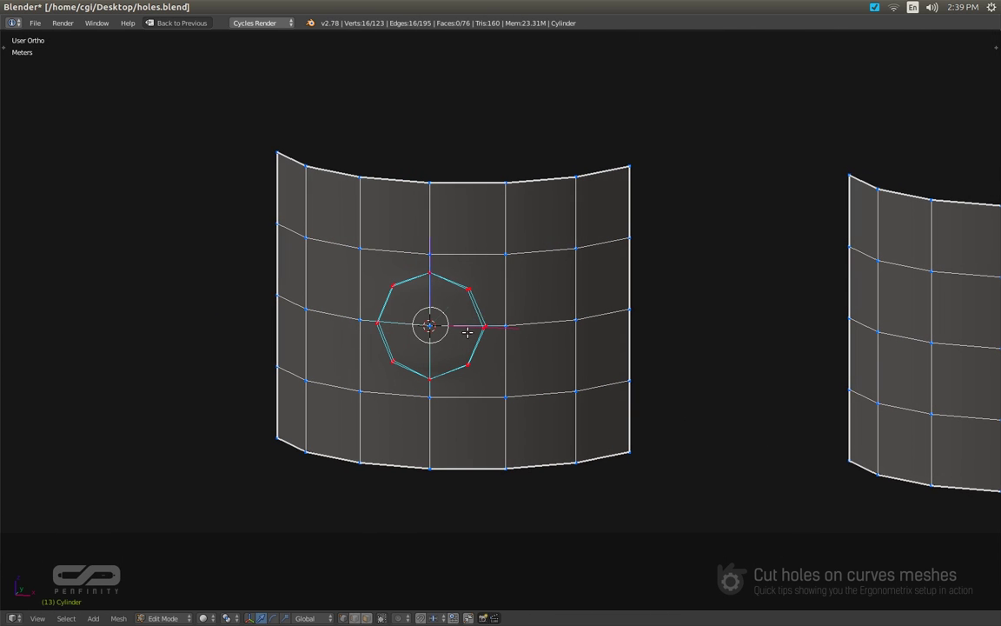
key(2)
click(476, 311)
alt+click(484, 314)
key(x)
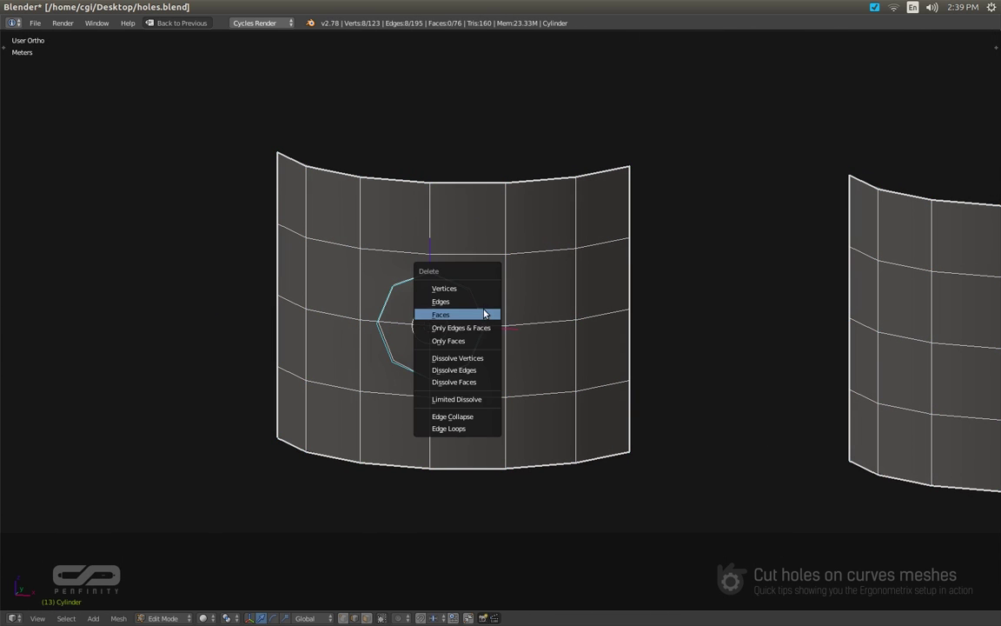
click(474, 289)
Step: Connect the octagon's four diagonal vertices to the nearest corner vertices of the surrounding panel grid
middle_drag(474, 293, 404, 313)
key(1)
click(469, 286)
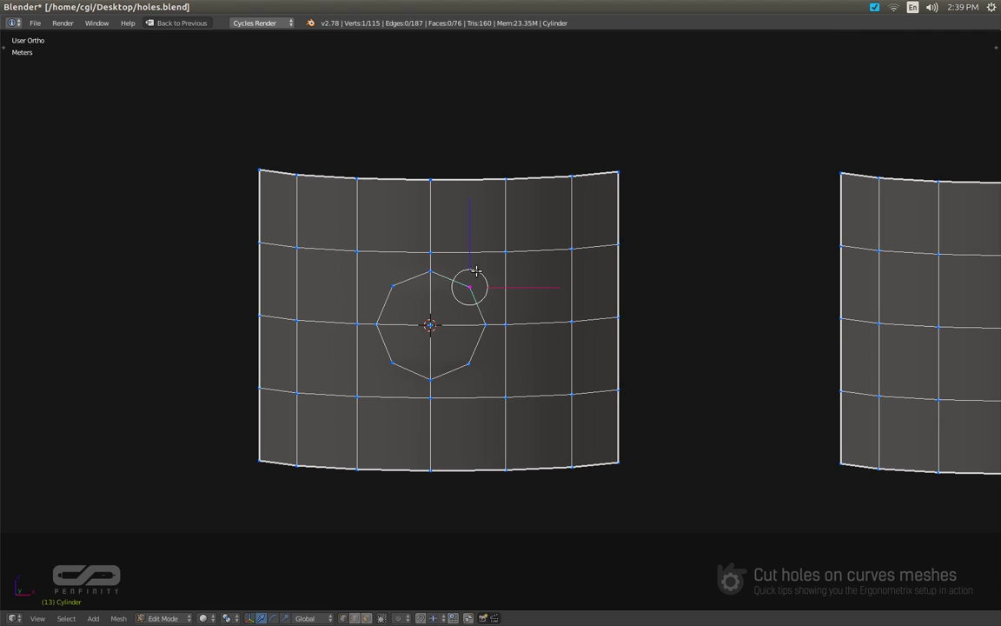
shift+click(502, 252)
key(j)
right_click(470, 363)
shift+right_click(507, 396)
key(j)
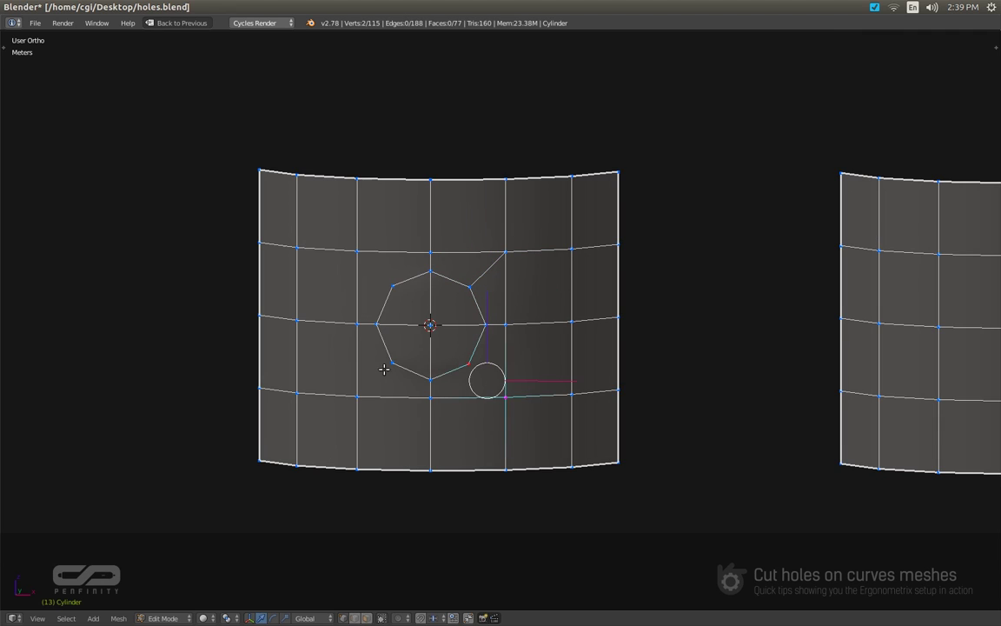
right_click(393, 363)
shift+right_click(357, 396)
key(j)
right_click(394, 281)
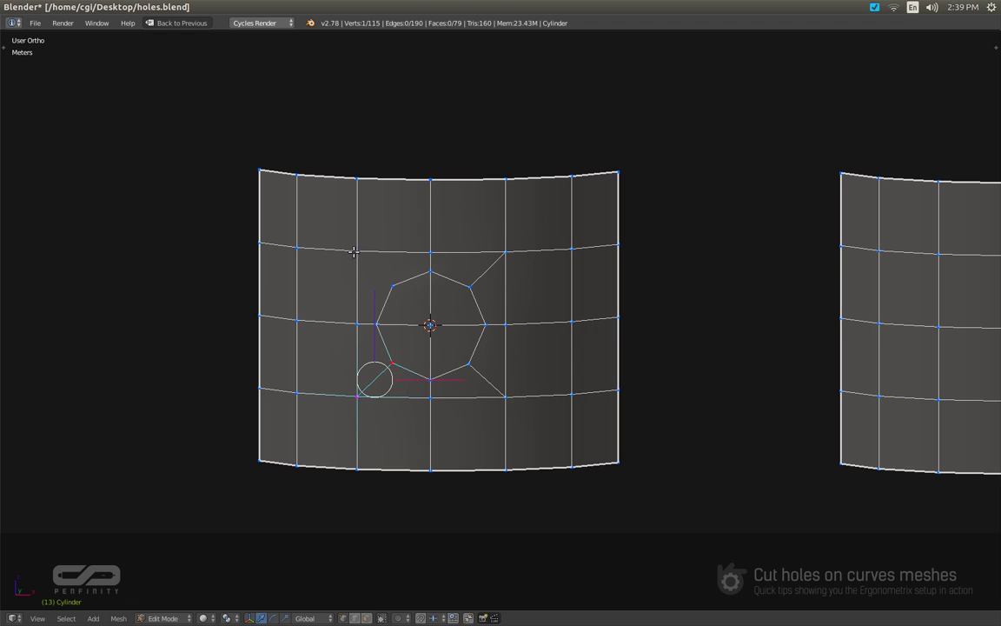
shift+right_click(355, 250)
key(j)
Step: Extrude the four faces inside the octagon about 11 cm towards the back of the panel
middle_drag(484, 386, 409, 341)
scroll(454, 312, up, 3)
key(3)
right_click(438, 345)
shift+right_click(371, 336)
shift+right_click(377, 297)
key(e)
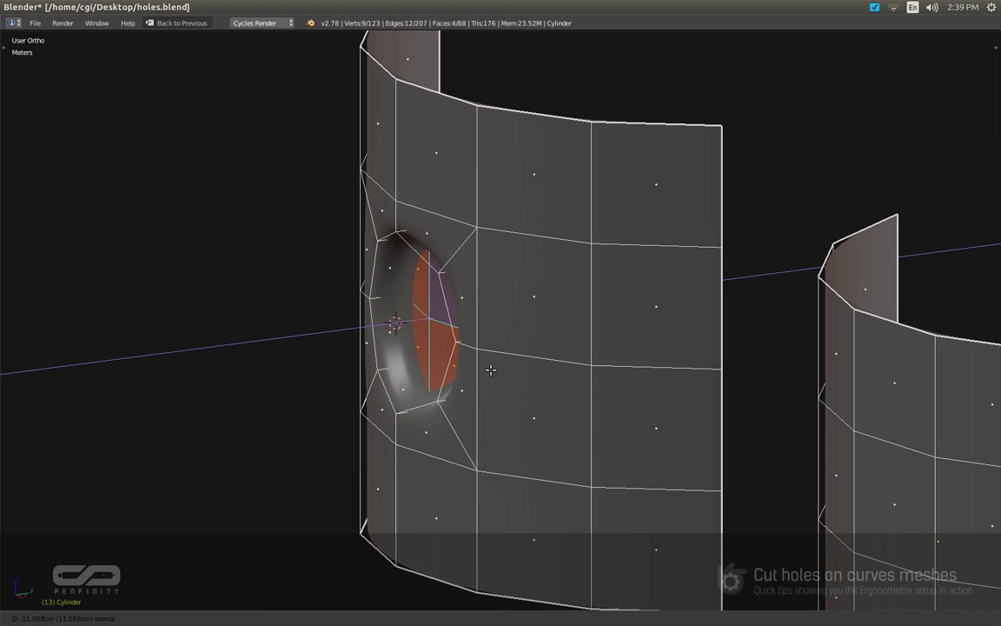
click(491, 369)
Step: Delete the extruded cap faces to open the hole through the panel
key(x)
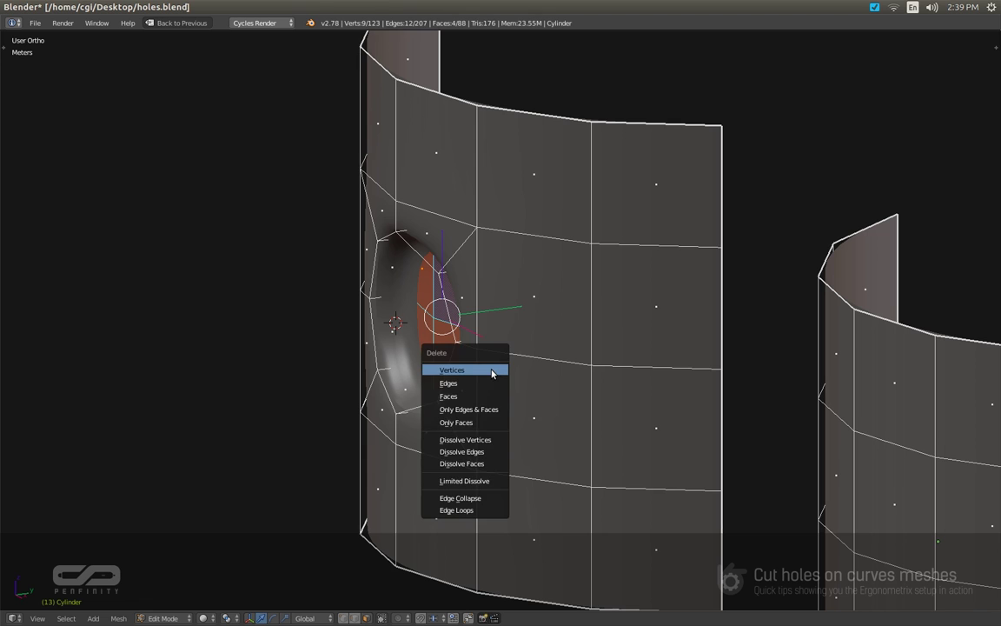
click(490, 396)
middle_drag(415, 364, 469, 341)
key(Tab)
key(Tab)
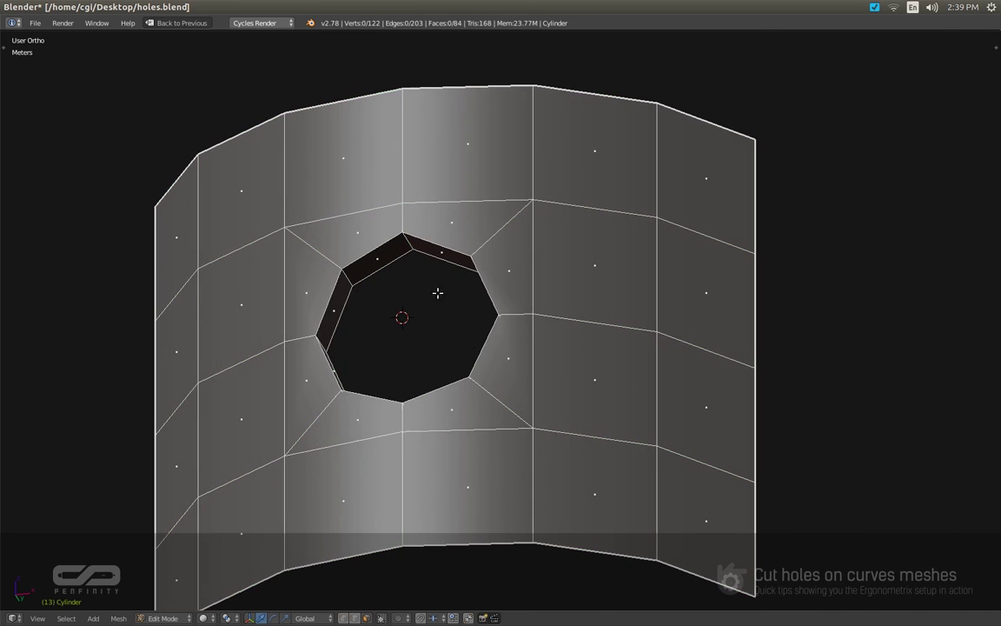
Step: Bevel the hole's front rim edge loop by about 0.023
scroll(437, 249, up, 3)
key(2)
alt+right_click(436, 233)
middle_drag(464, 322, 592, 414)
key(ctrl+b)
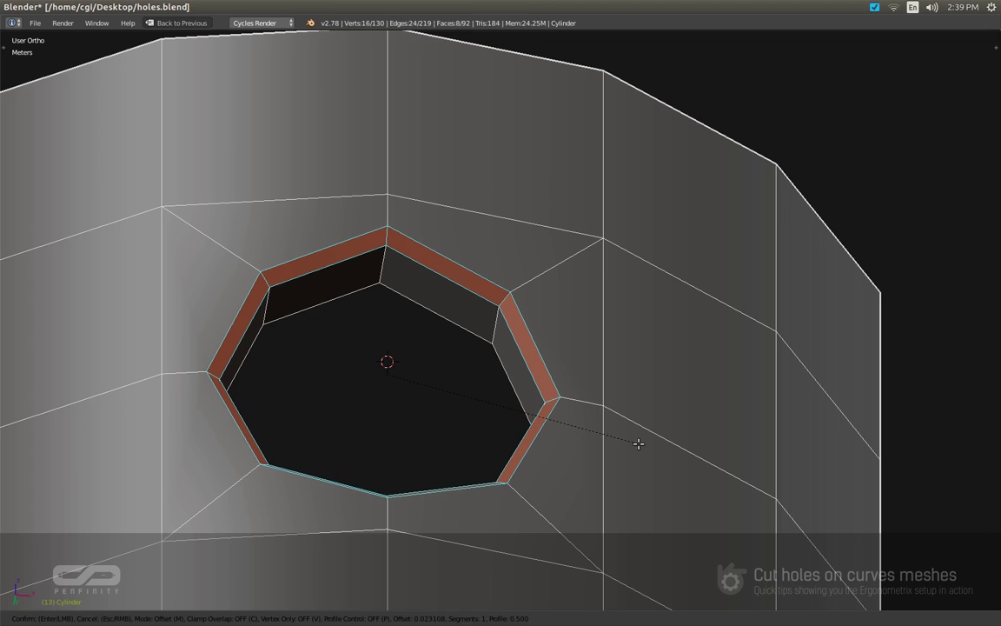
click(638, 444)
Step: Set the rim bevel's profile to 1 and its segments to 2
key(F6)
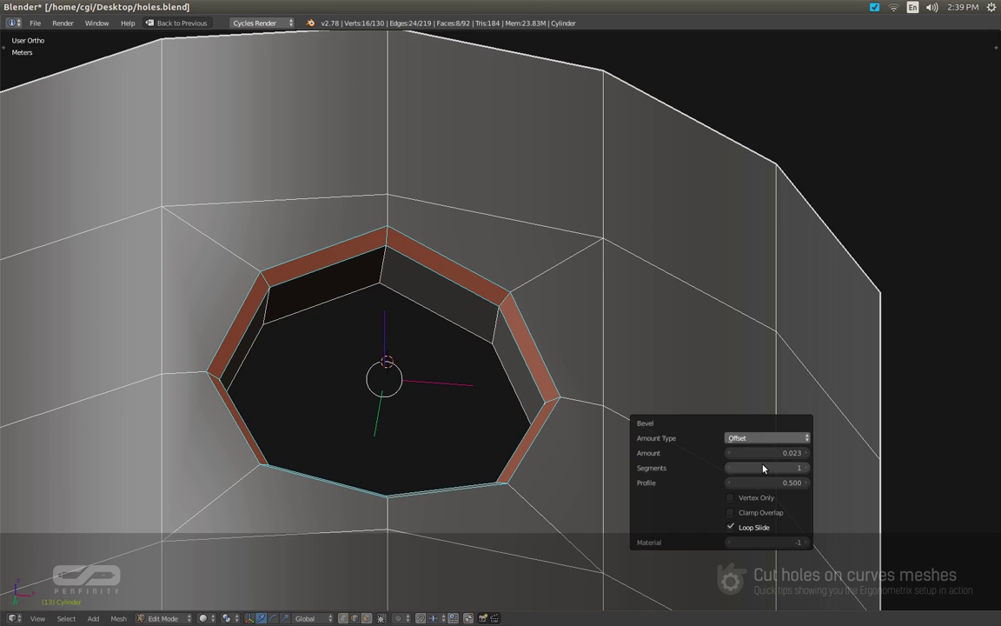
click(776, 484)
text(1)
key(Return)
click(807, 469)
Step: Select the grid vertex beside the hole's left rim, apply level 4 subdivision smoothing to the object, and display only rendered geometry
middle_drag(609, 348, 263, 435)
key(1)
right_click(198, 413)
middle_drag(199, 414, 328, 423)
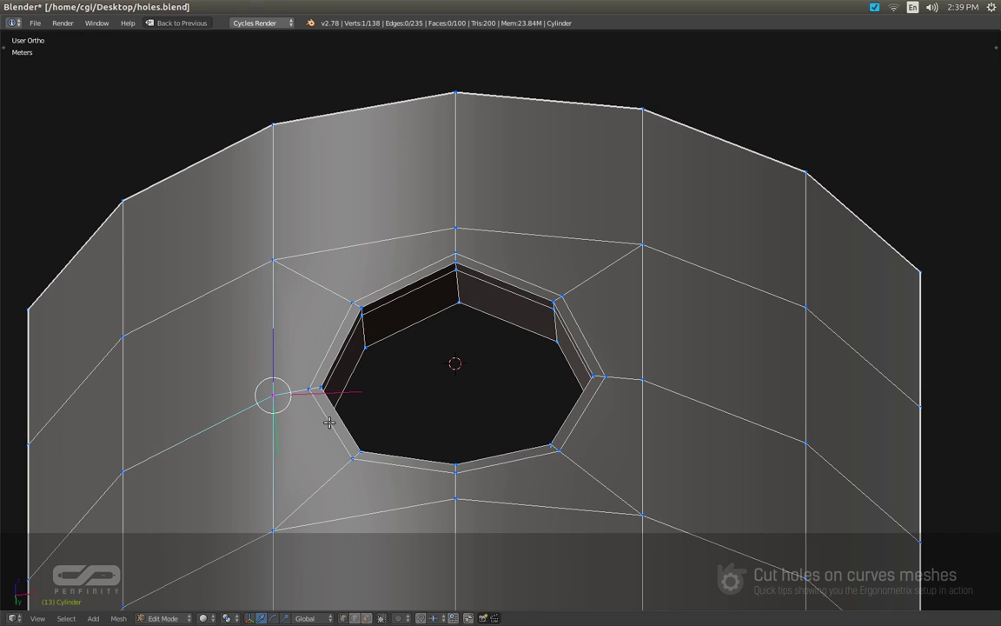
key(Tab)
key(ctrl+4)
key(Tab)
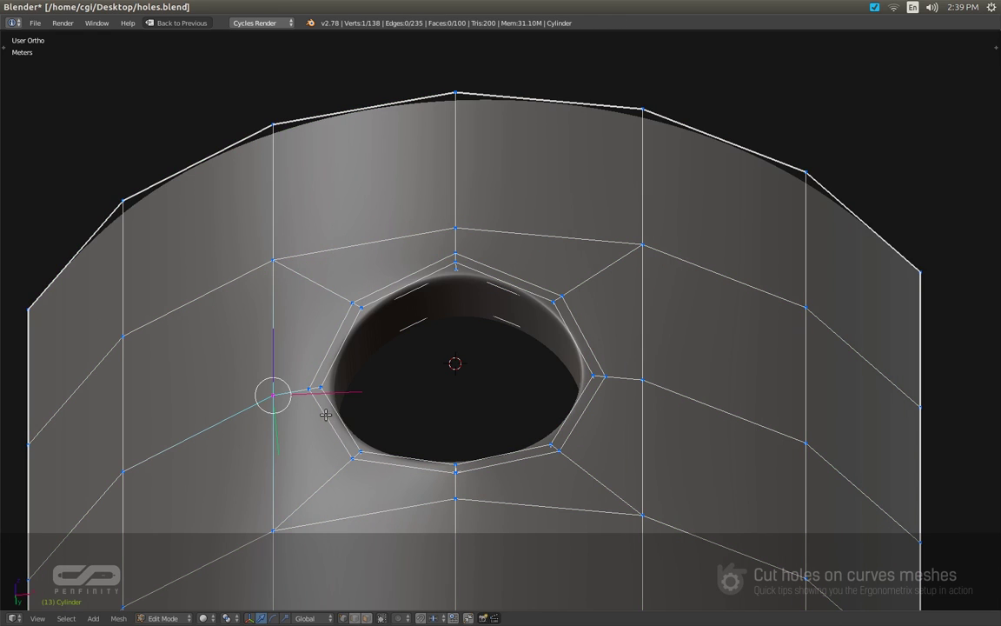
key(Tab)
key(alt+shift+z)
middle_drag(296, 423, 288, 442)
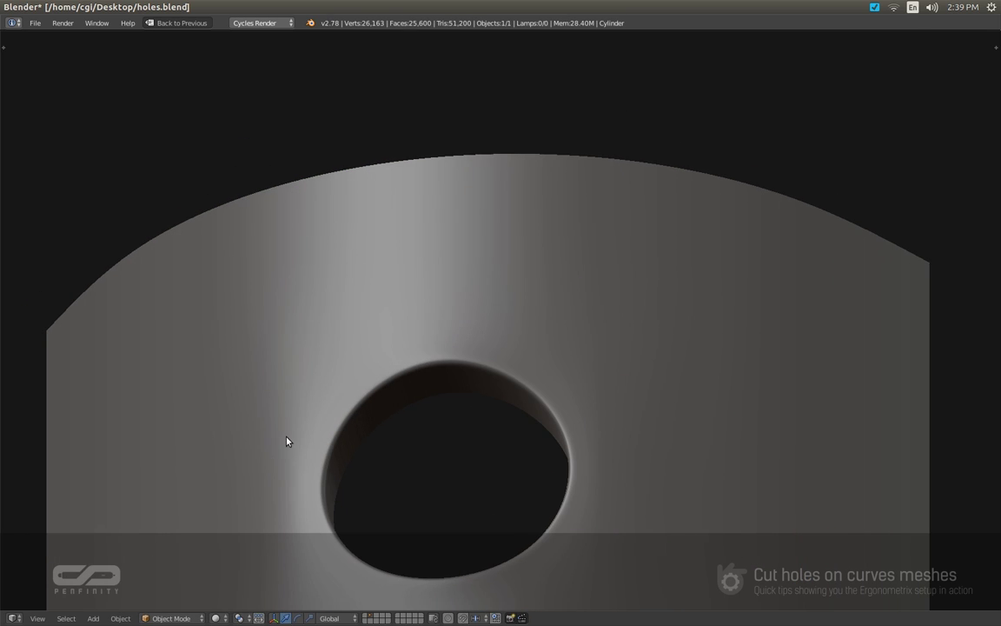
middle_drag(300, 520, 346, 439)
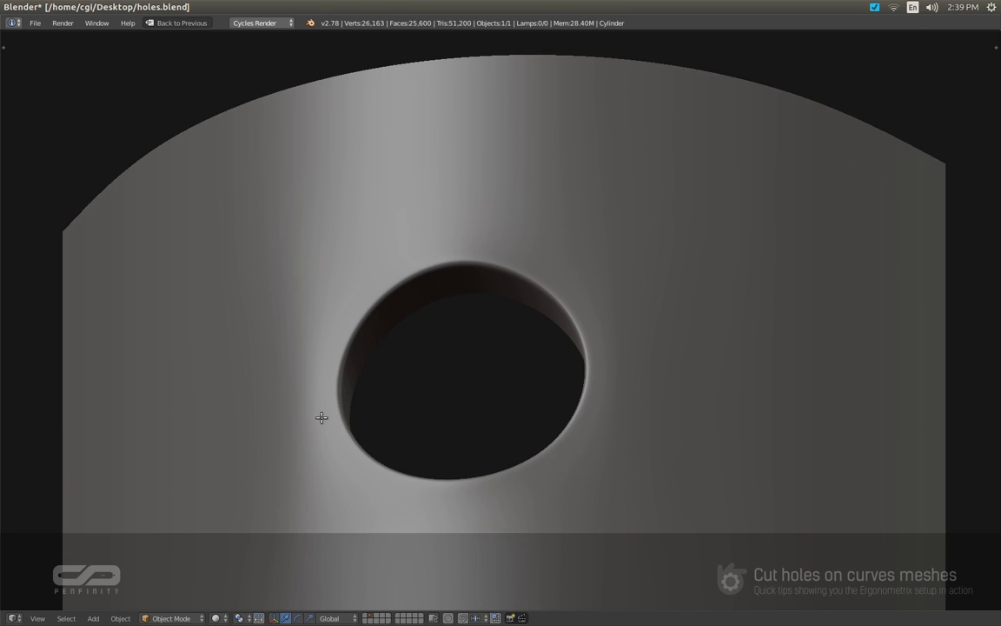
Step: Slide the grid vertices directly left and right of the hole outward, away from its rim
key(Tab)
key(shift+v)
click(249, 432)
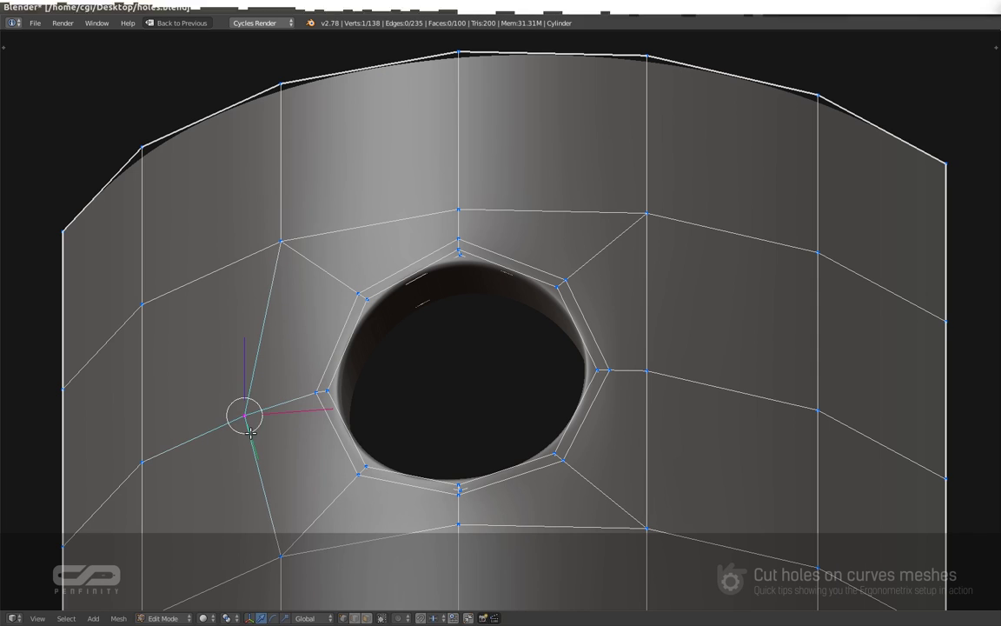
right_click(663, 364)
key(g)
key(g)
click(702, 372)
scroll(630, 361, down, 3)
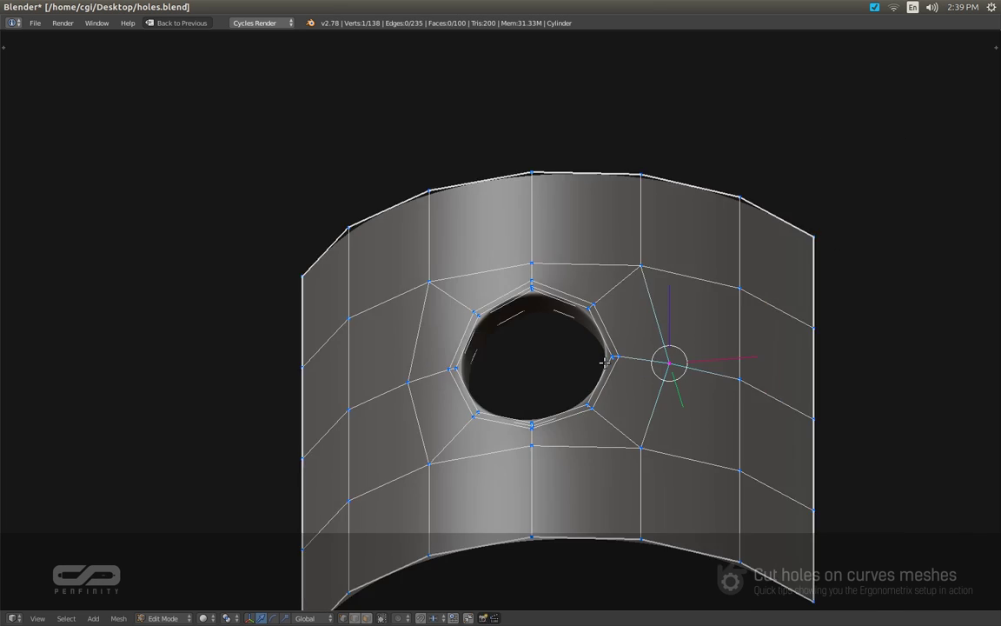
Step: Scale the grid vertices directly above and below the hole apart along Z, and return to object mode
middle_drag(603, 361, 539, 467)
right_click(551, 444)
shift+right_click(549, 270)
key(s)
key(z)
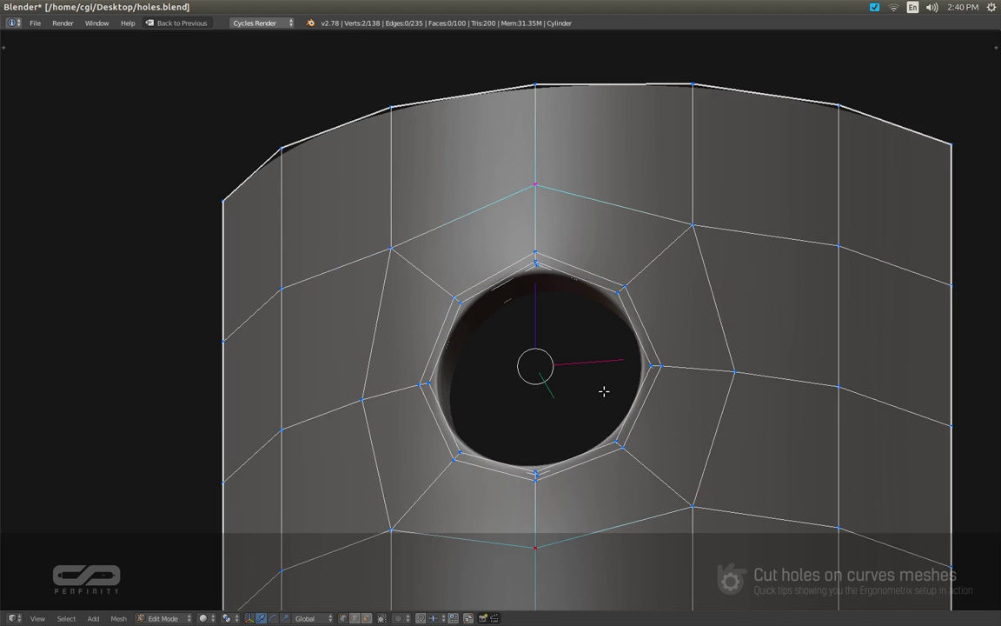
key(Tab)
key(ctrl+2)
middle_drag(606, 395, 552, 309)
scroll(536, 328, down, 4)
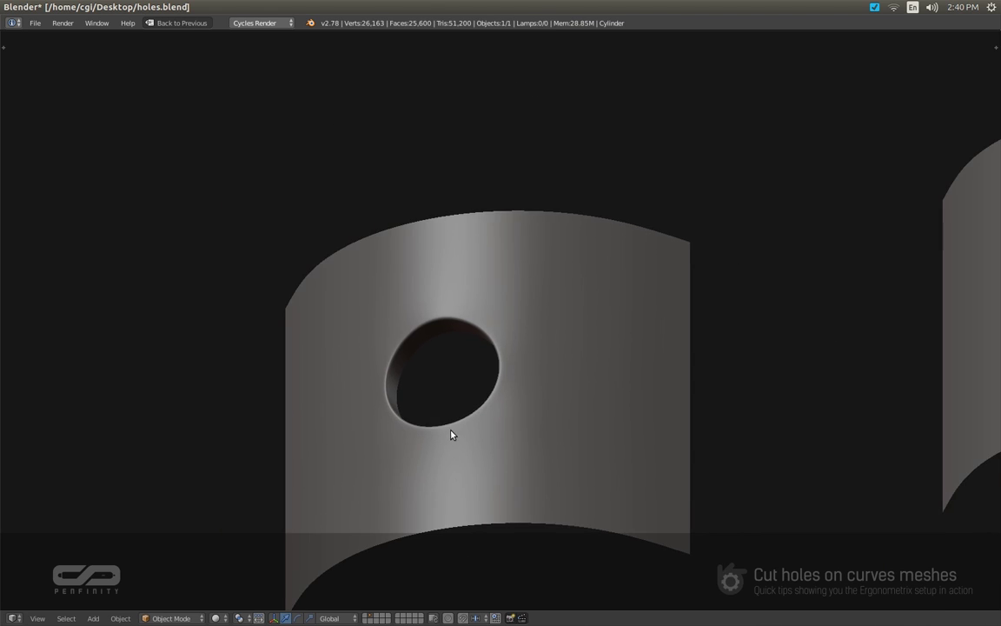
middle_drag(441, 419, 448, 354)
scroll(448, 353, up, 2)
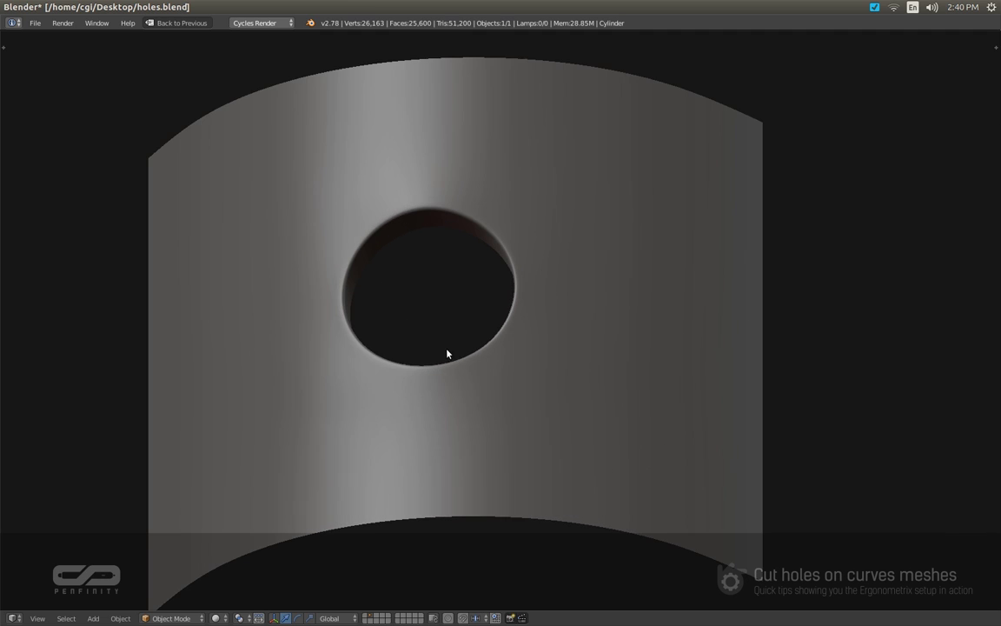
Step: Add a trial cylinder at the uncut panel's middle vertex, set the subdivision level to 0, and undo the cylinder
key(ctrl+alt+q)
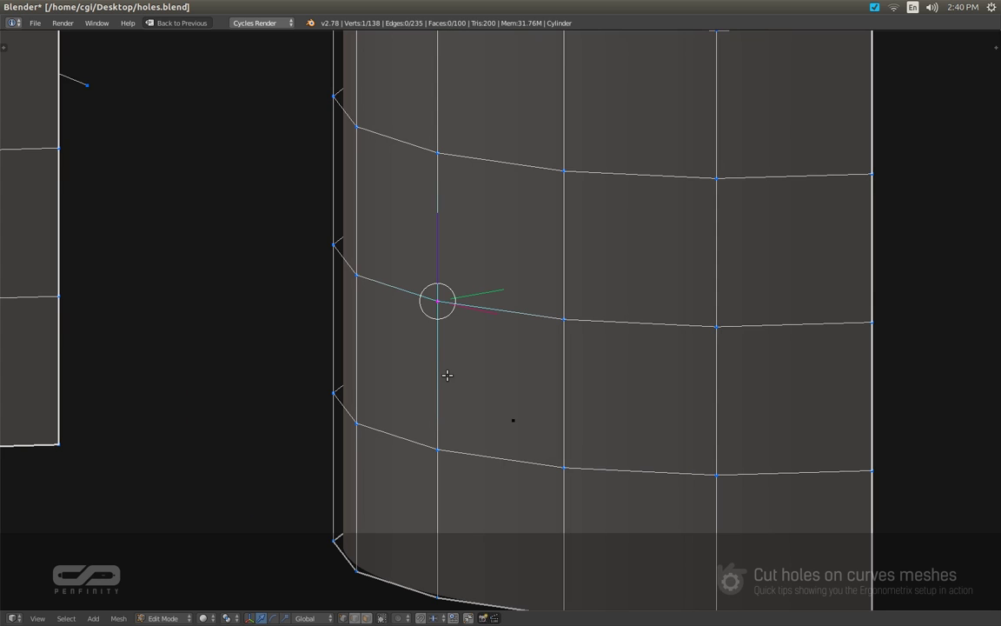
middle_drag(448, 374, 453, 323)
scroll(453, 322, up, 2)
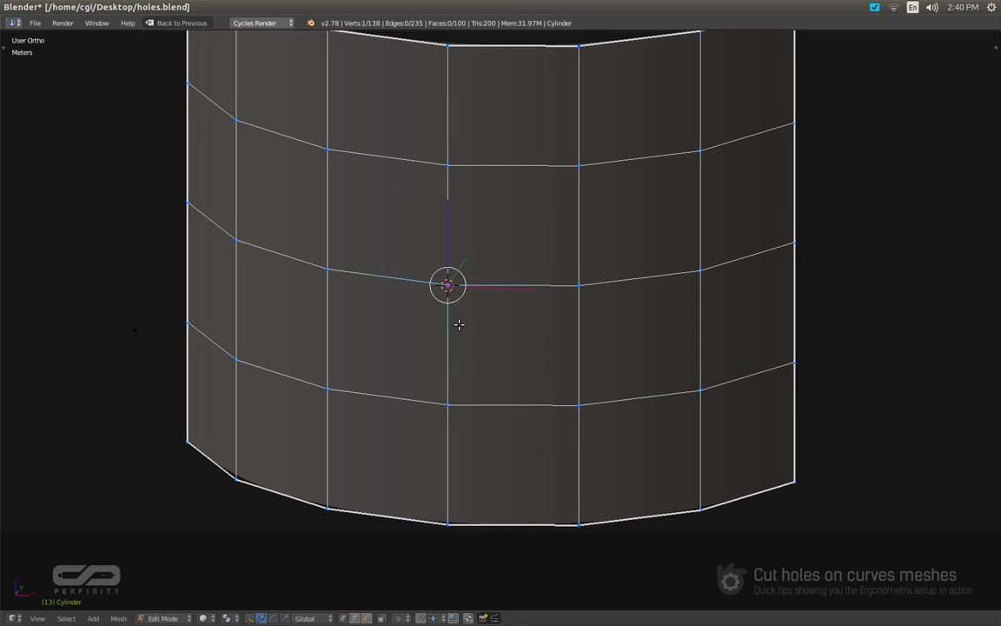
key(shift+a)
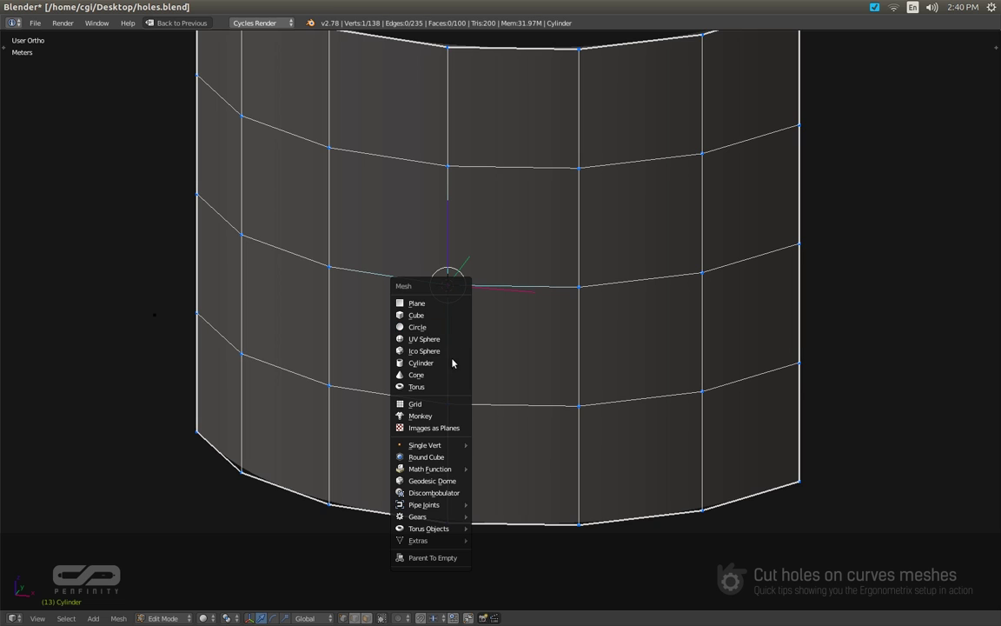
click(452, 359)
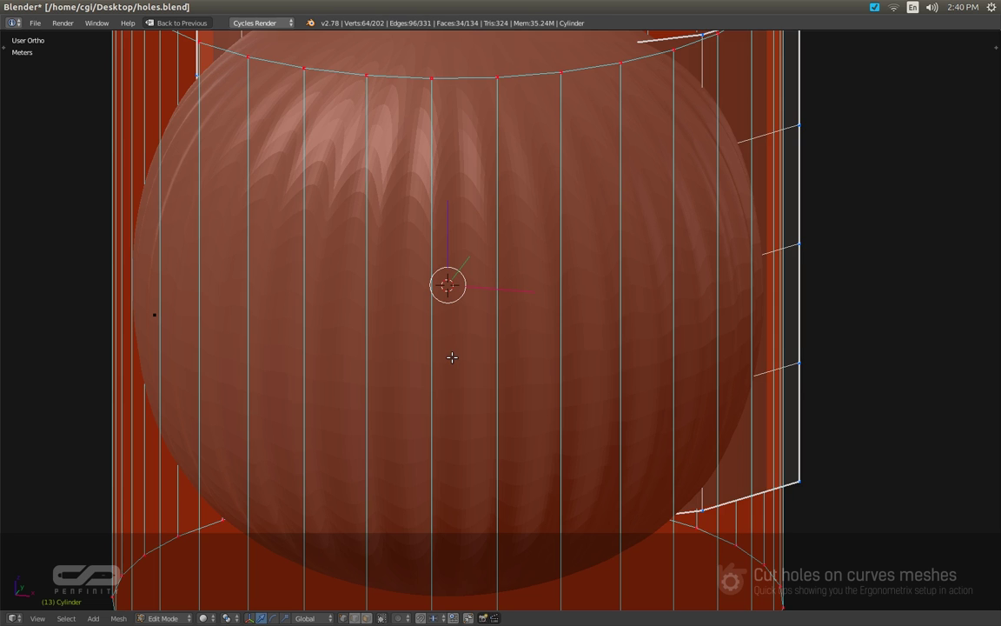
key(ctrl+0)
key(ctrl+z)
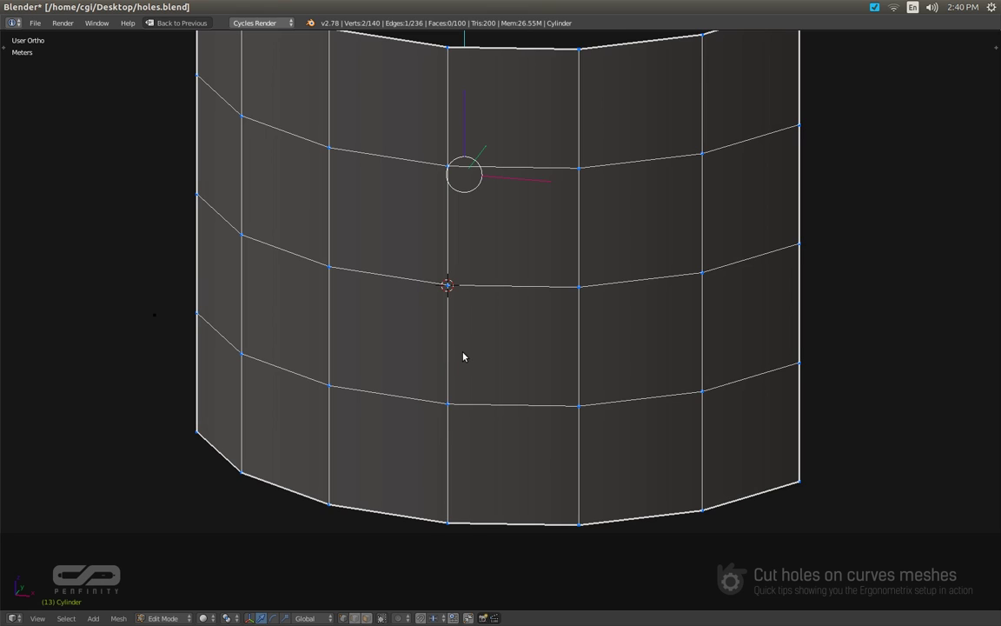
Step: Add an 8-vertex cylinder at the 3D cursor, rotated 90° about X, with its radius and depth reduced
key(shift+a)
click(463, 353)
key(F6)
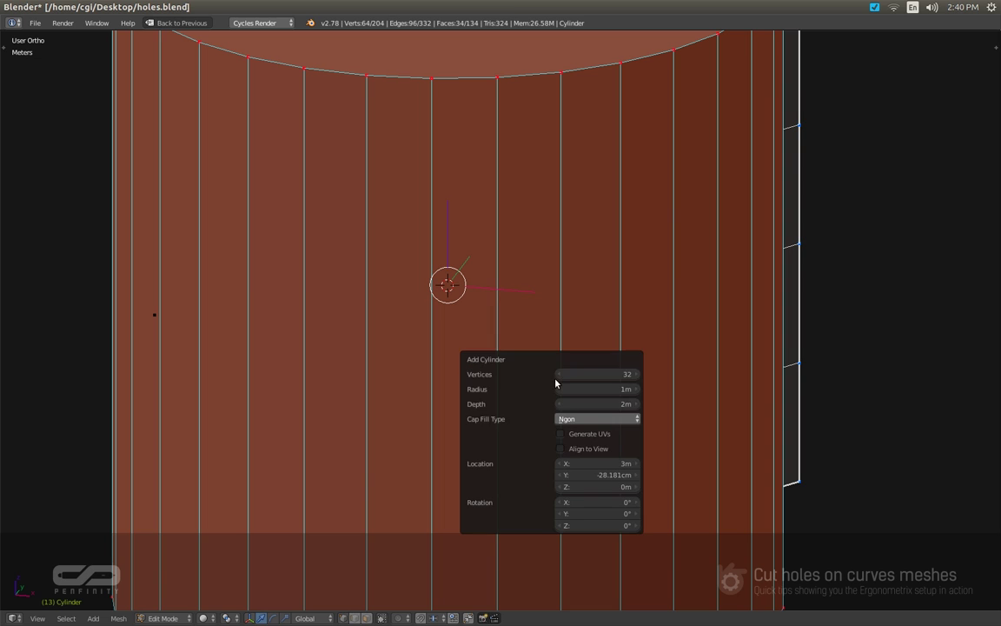
click(576, 373)
text(8)
key(Return)
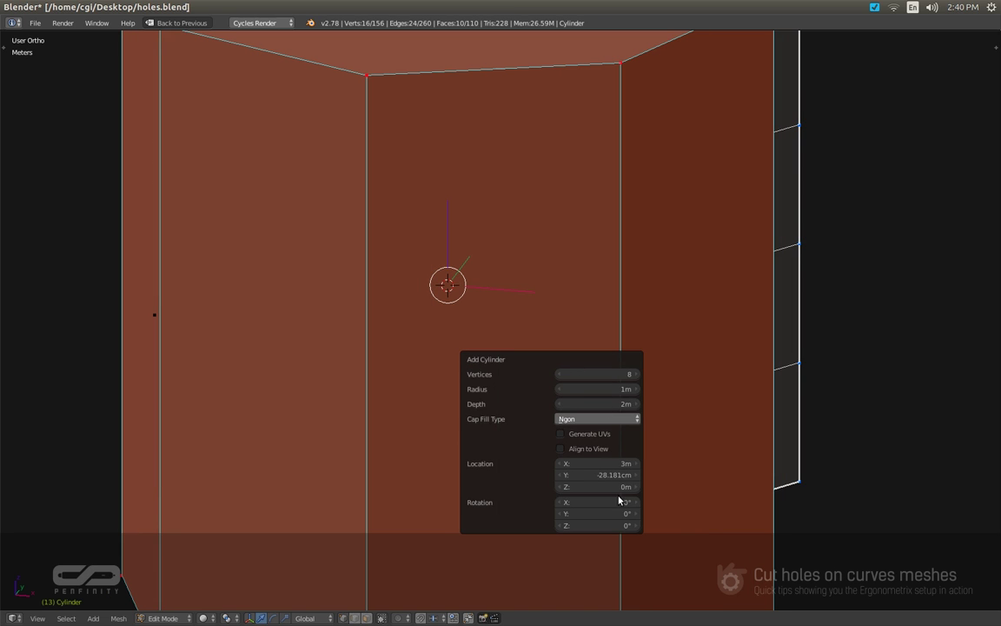
click(619, 502)
key(Return)
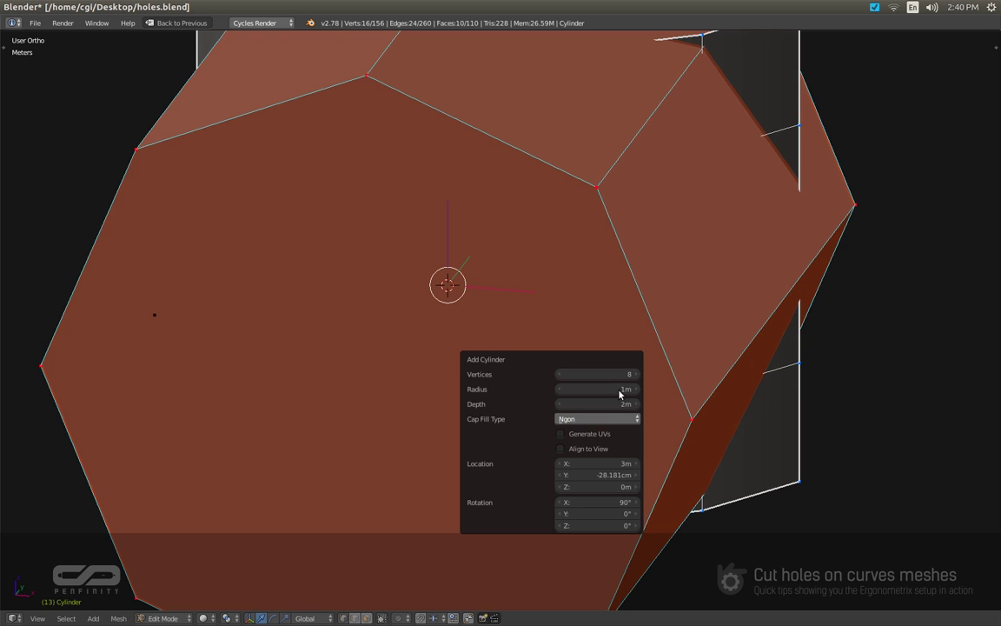
drag(620, 391, 560, 403)
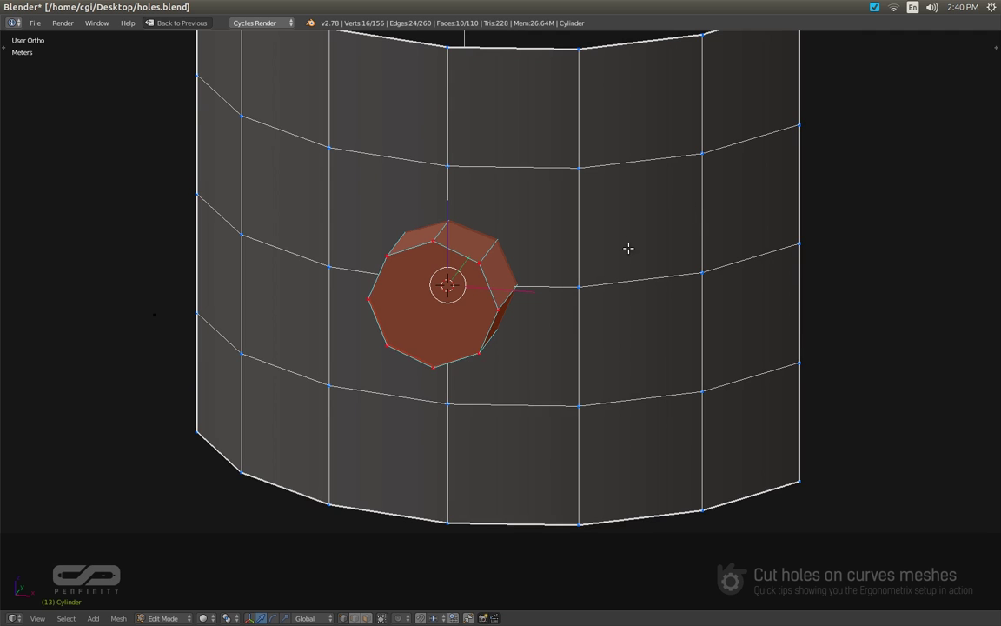
Step: Subtract the selected cylinder from the curved panel with Intersect (Boolean)
middle_drag(627, 248, 566, 238)
scroll(479, 274, up, 1)
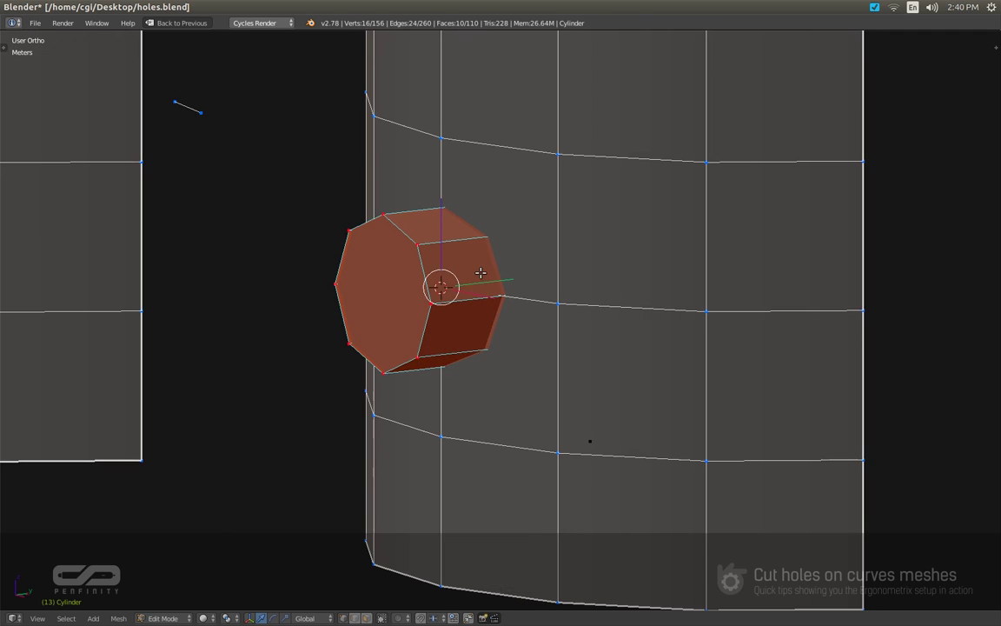
click(129, 618)
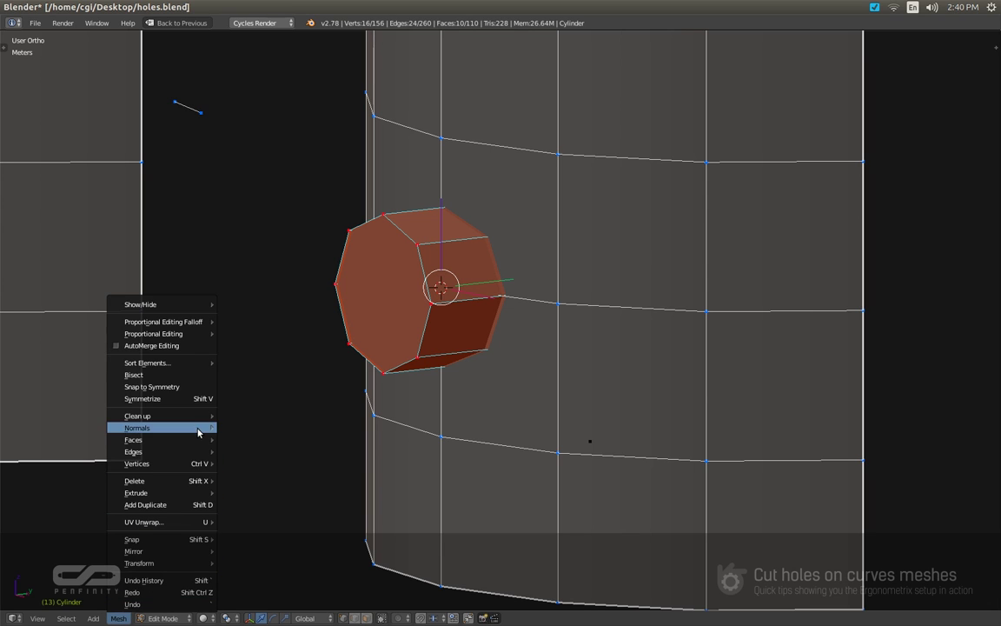
mouse_move(194, 454)
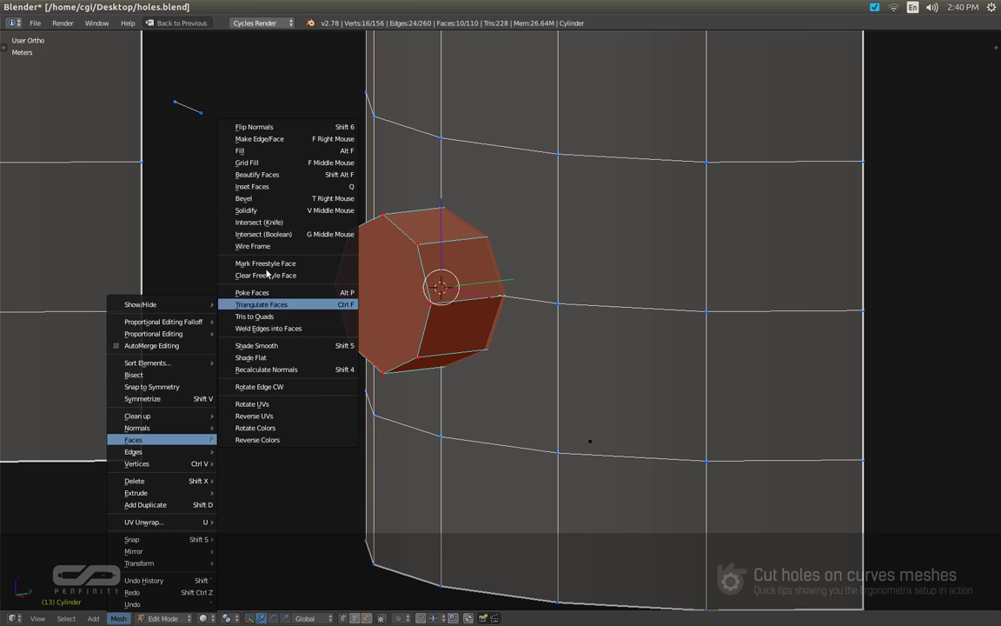
click(248, 215)
Step: Delete the cap face inside the new hole to open it up
middle_drag(292, 283, 472, 207)
key(ctrl+Tab)
right_click(446, 292)
key(x)
click(466, 330)
Step: Connect the hole's four diagonal rim vertices to the nearest surrounding grid corners with edges
click(522, 212)
shift+click(566, 108)
key(f)
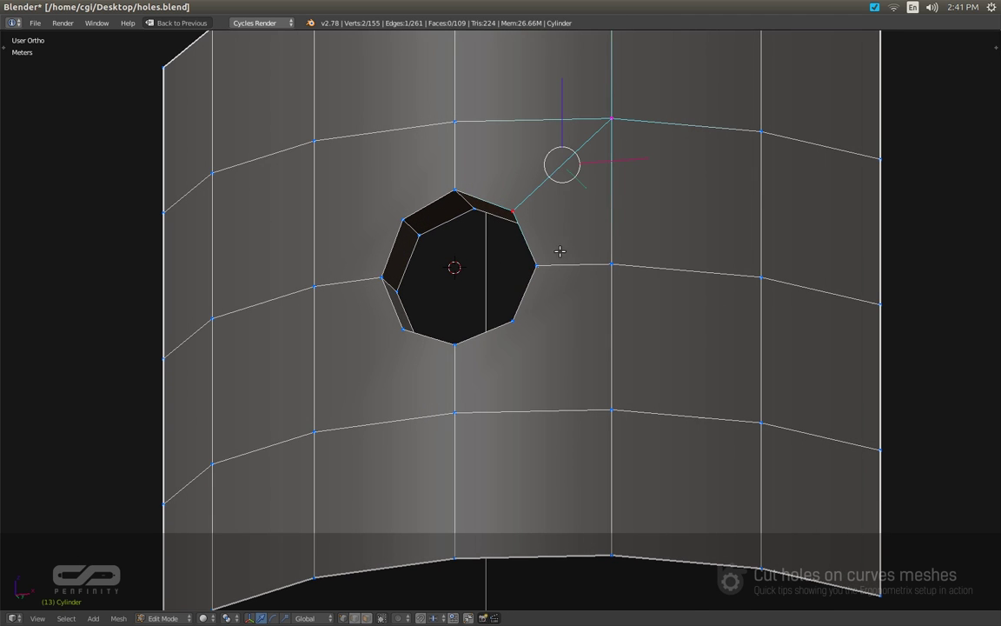
click(513, 324)
shift+click(593, 400)
key(f)
click(375, 313)
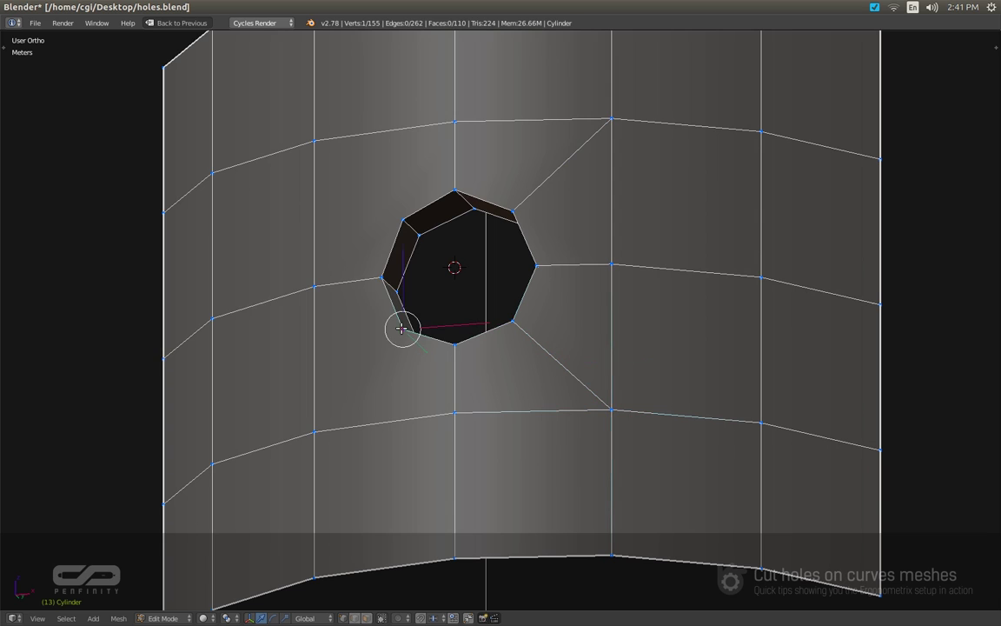
shift+click(277, 390)
key(f)
click(367, 192)
shift+click(323, 151)
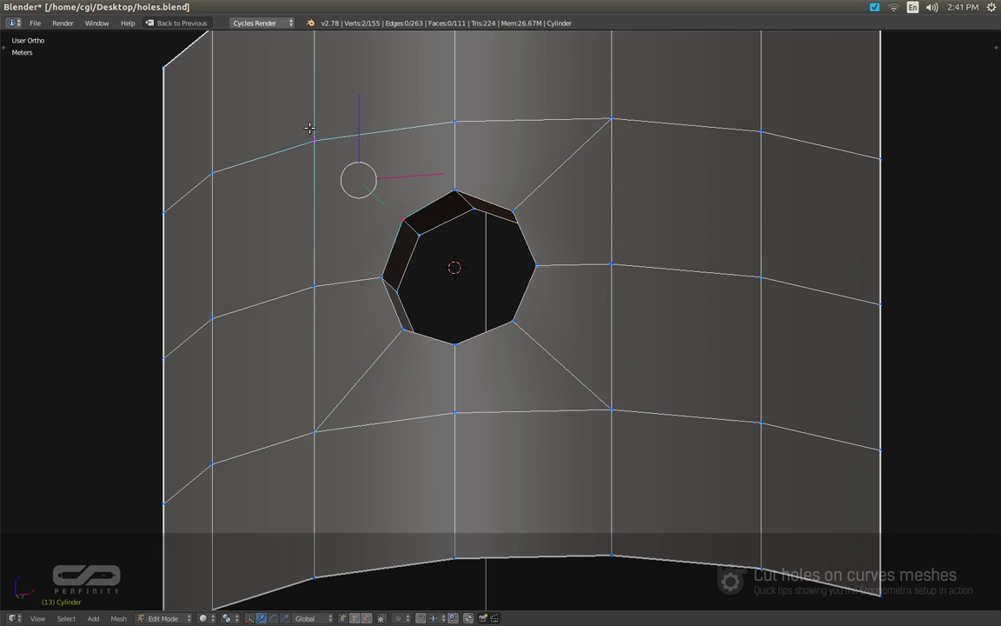
key(f)
Step: Bevel the hole's front rim edge loop with an offset of about 0.018, 2 segments and profile 1
middle_drag(525, 277, 445, 191)
scroll(445, 191, up, 3)
key(2)
double_click(424, 193)
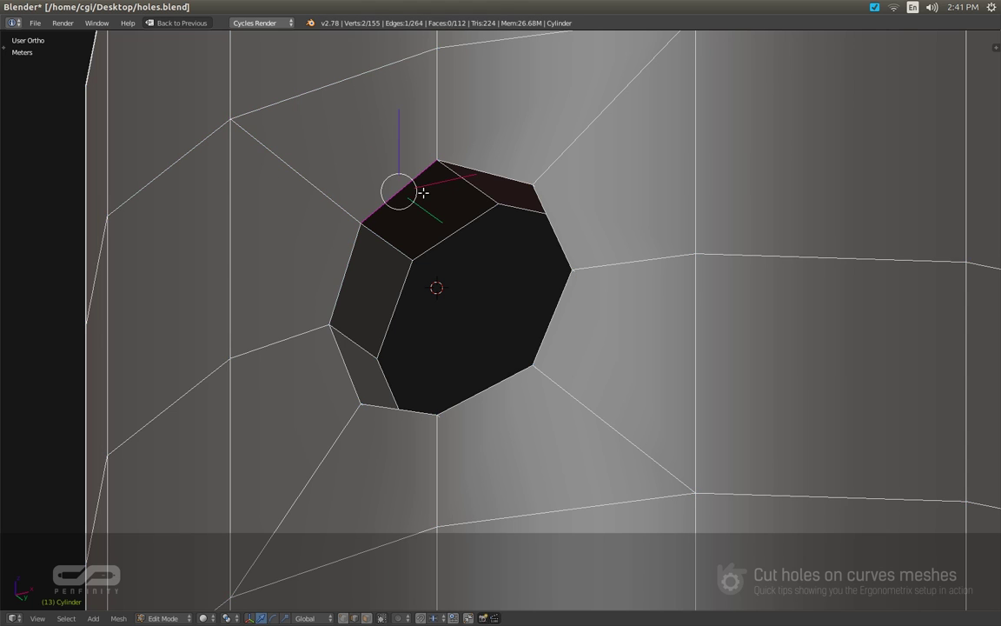
middle_drag(455, 246, 466, 253)
key(ctrl+b)
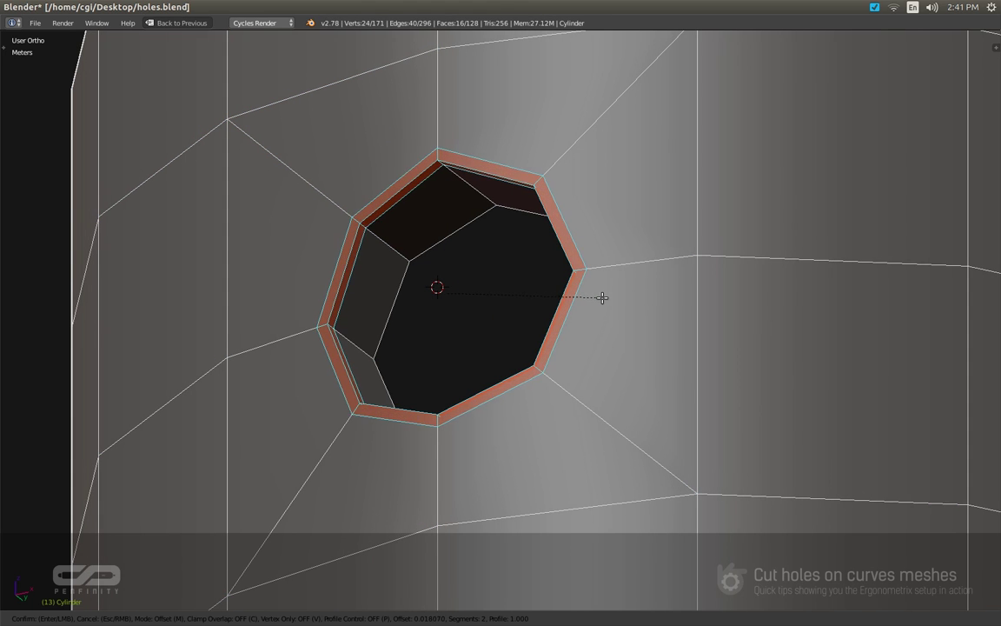
click(603, 297)
Step: Slide the grid vertices directly beside the hole outward, away from its left and right rims
scroll(432, 168, up, 1)
middle_drag(432, 168, 429, 315)
right_click(287, 337)
scroll(348, 388, down, 2)
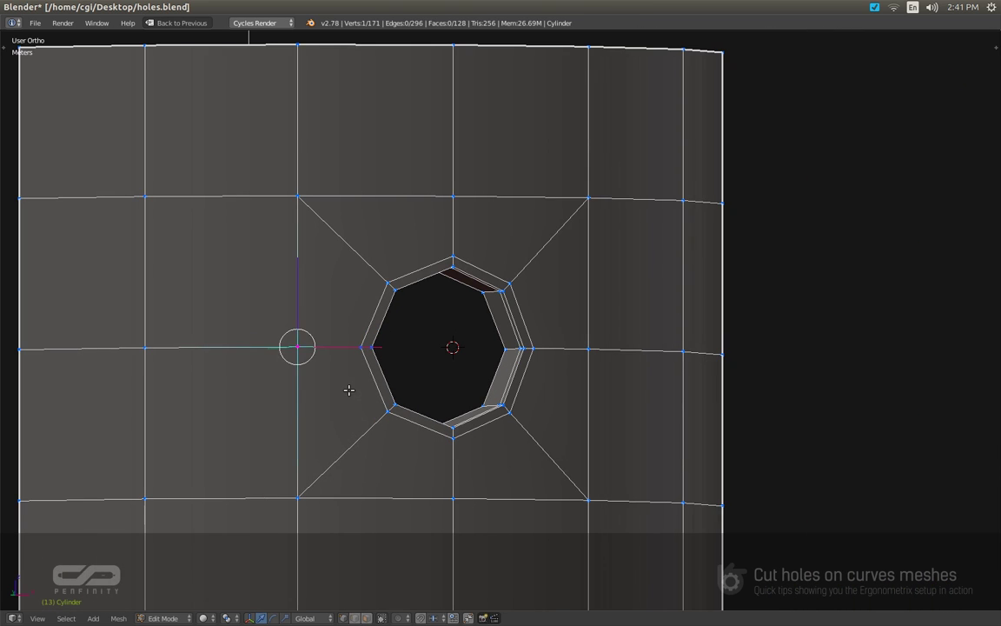
key(g)
click(313, 392)
scroll(513, 419, up, 1)
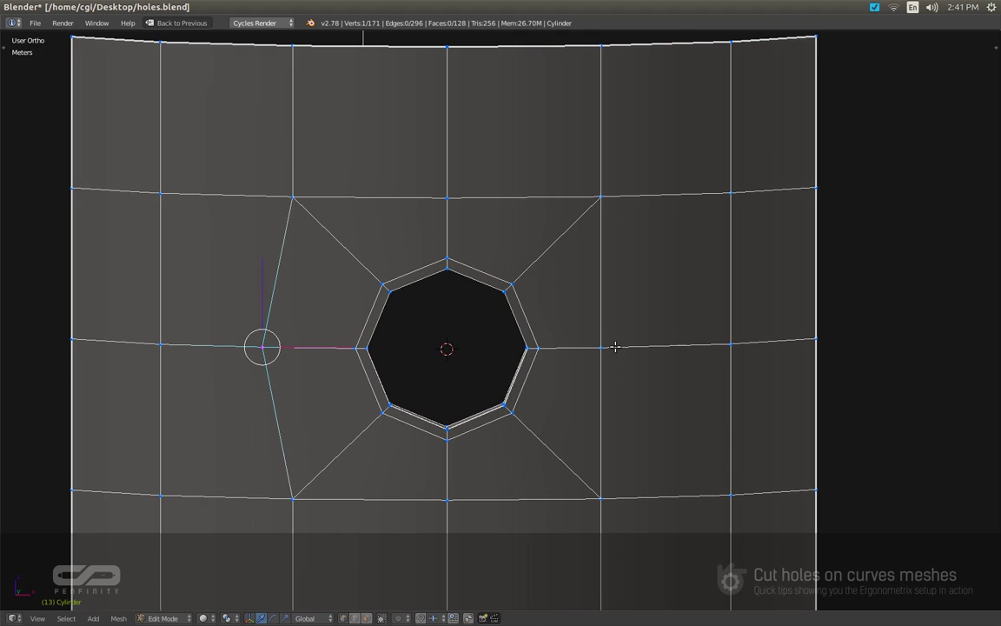
right_click(615, 347)
key(shift+v)
click(634, 362)
Step: Slide the grid vertices directly below and above the hole outward, away from its rim
right_drag(451, 495, 448, 526)
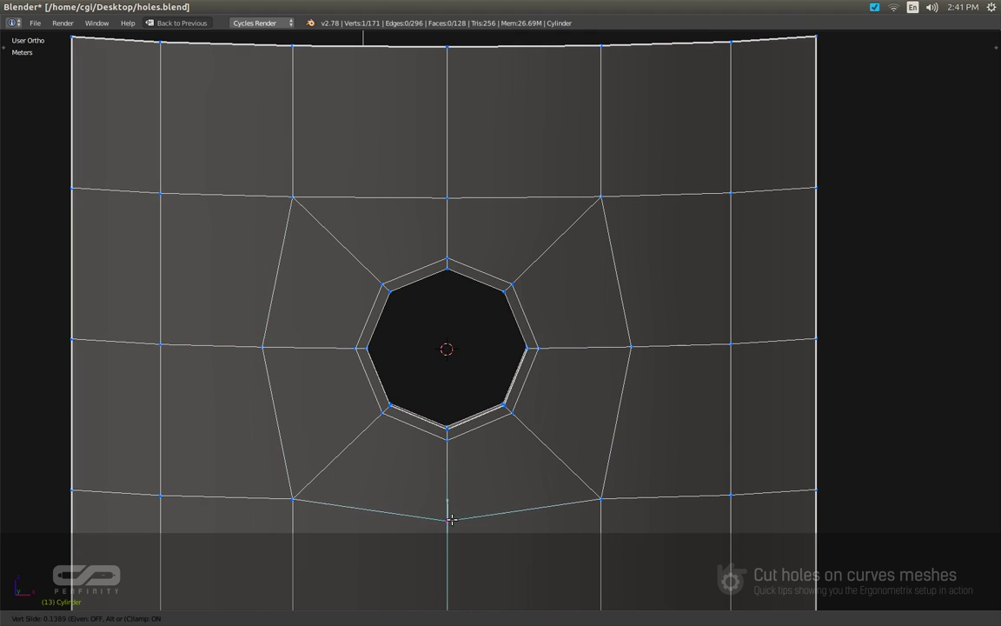
right_click(463, 191)
key(shift+v)
click(461, 162)
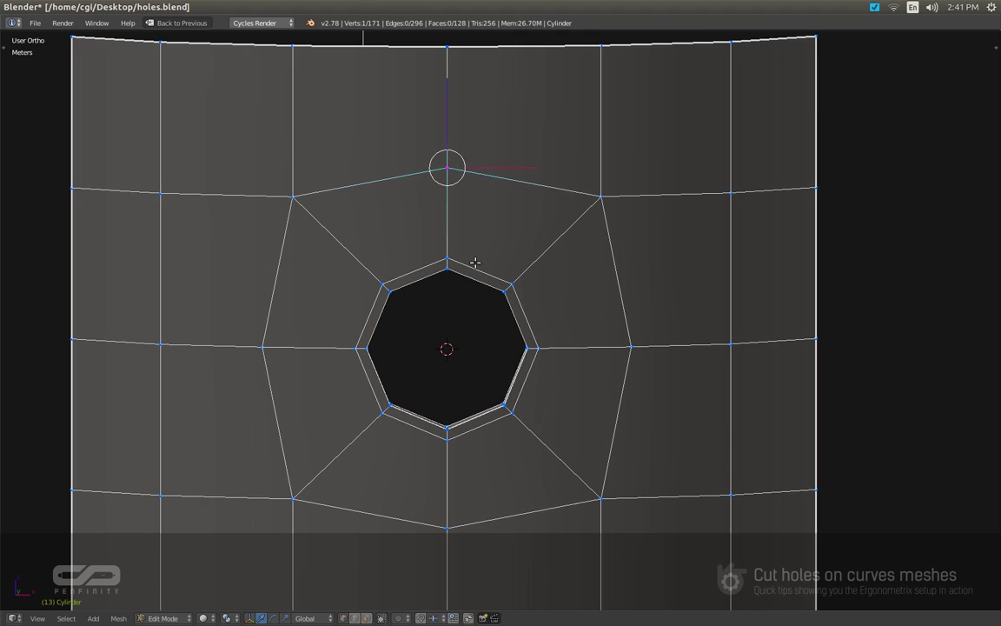
Step: Return to object mode with subdivision smoothing shown, display only rendered geometry, and examine the finished hole
scroll(474, 261, down, 2)
middle_drag(490, 313, 467, 273)
scroll(466, 307, up, 3)
key(Tab)
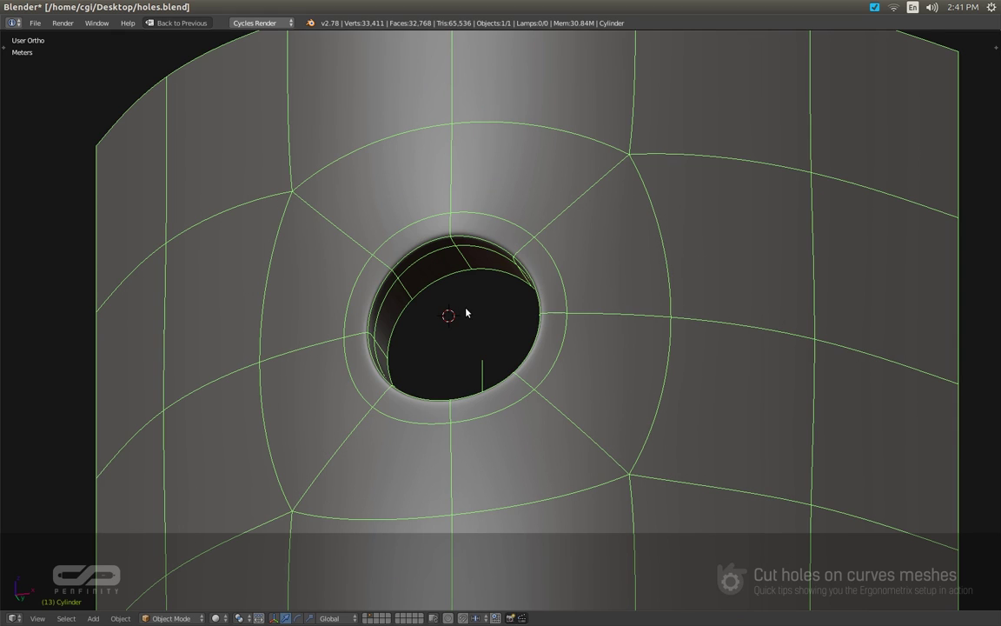
key(alt+z)
scroll(469, 319, down, 2)
middle_drag(469, 319, 465, 310)
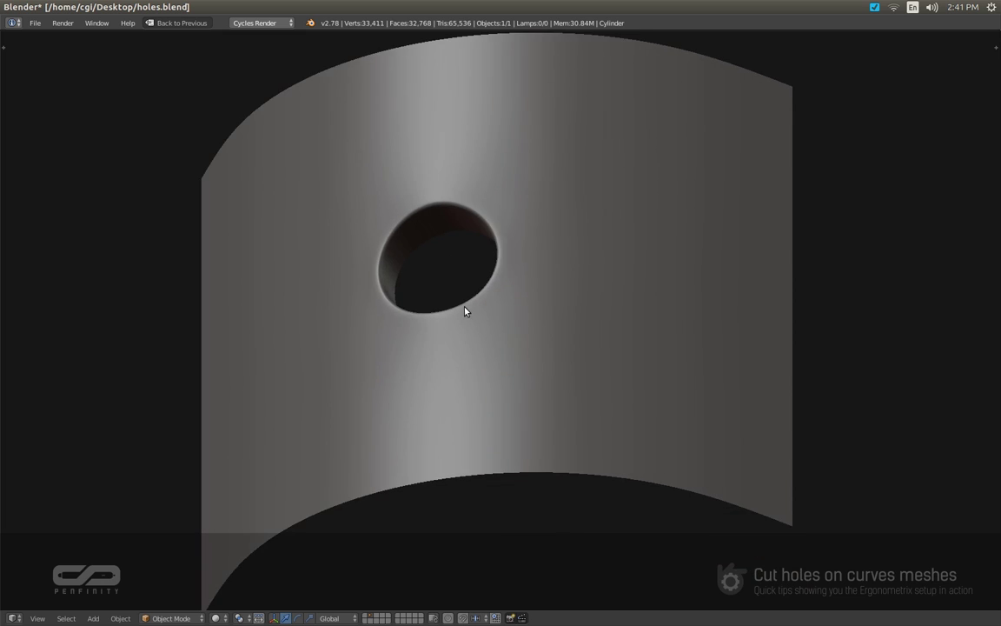
scroll(453, 257, up, 2)
scroll(452, 256, up, 1)
scroll(452, 259, down, 2)
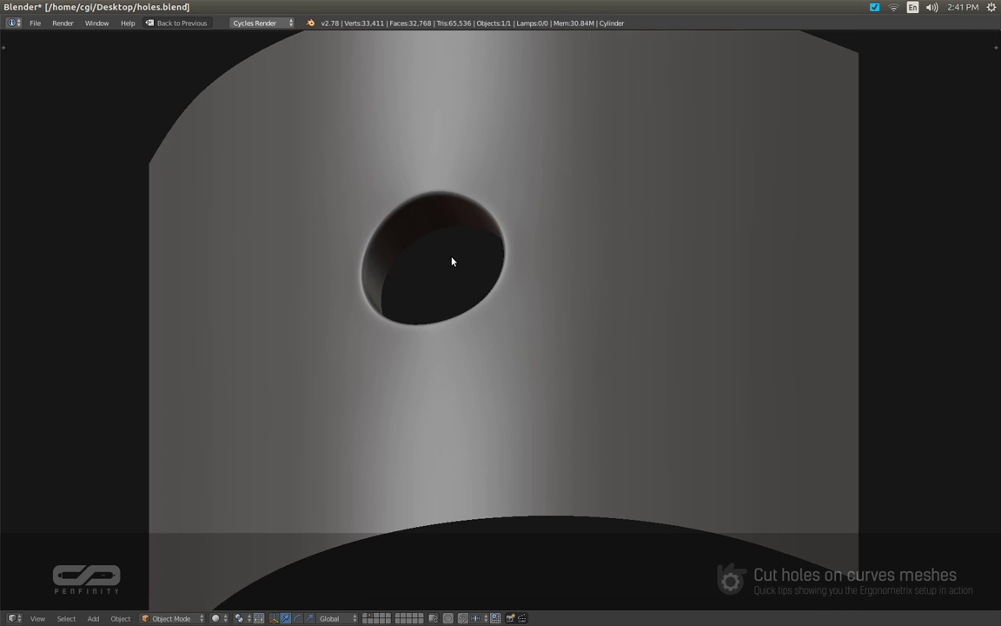
scroll(452, 261, down, 4)
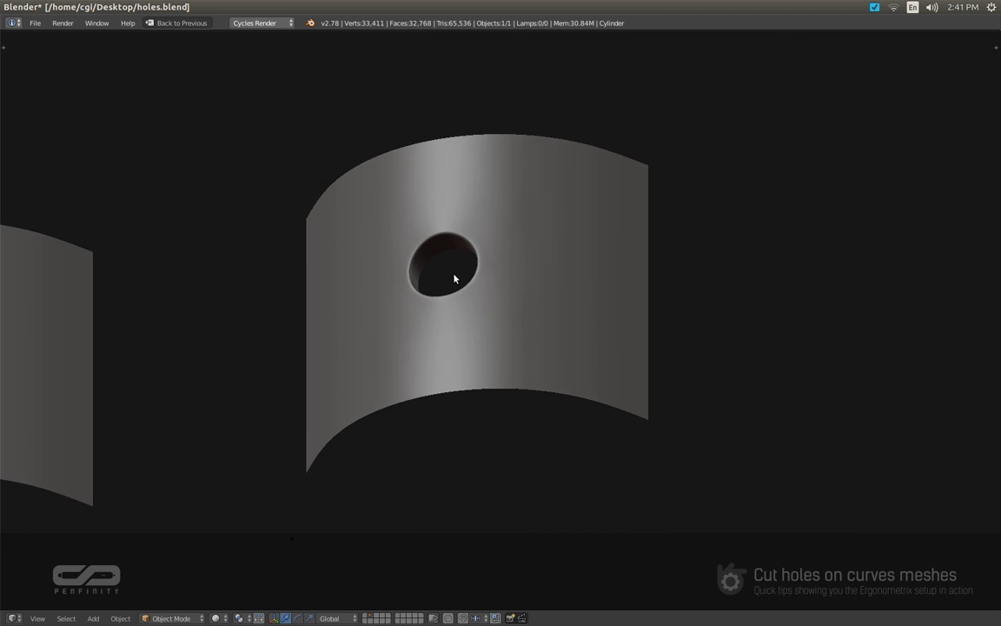
Step: Enter edit mode and focus on the selected grid vertex of the next uncut panel section
shift+middle_drag(430, 275, 903, 198)
key(KP_1)
shift+middle_drag(300, 333, 35, 35)
shift+middle_drag(121, 308, 462, 266)
scroll(463, 266, up, 2)
scroll(462, 268, up, 1)
scroll(445, 279, down, 3)
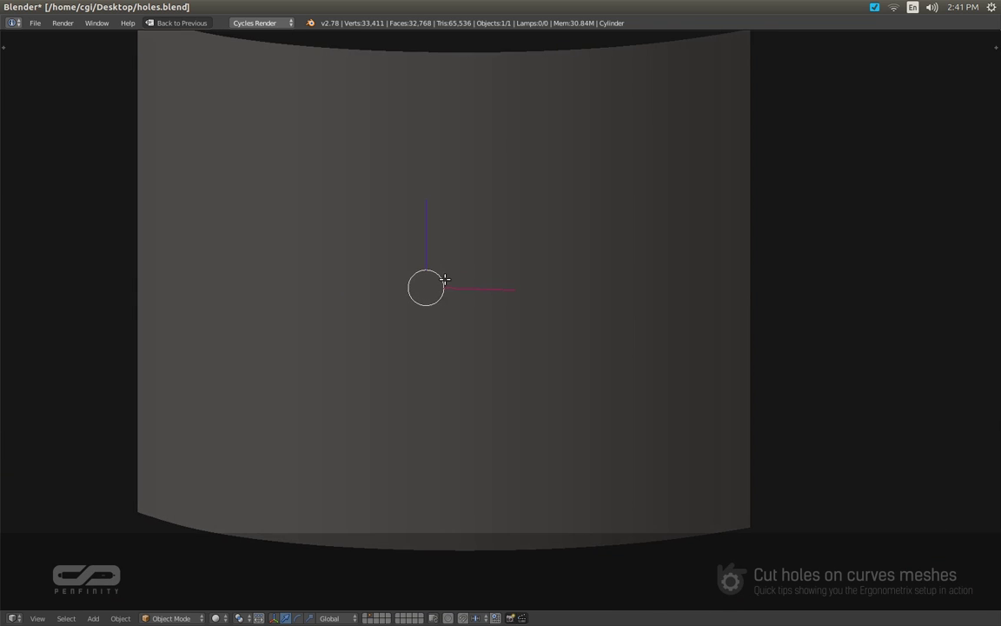
key(Tab)
middle_drag(404, 318, 389, 320)
scroll(405, 311, up, 3)
middle_drag(519, 240, 419, 276)
middle_drag(419, 276, 416, 310)
Step: Duplicate the four faces around the selected vertex, try a deletion on the copy, and undo back to the original mesh
key(ctrl+KP_Add)
key(shift+d)
key(Escape)
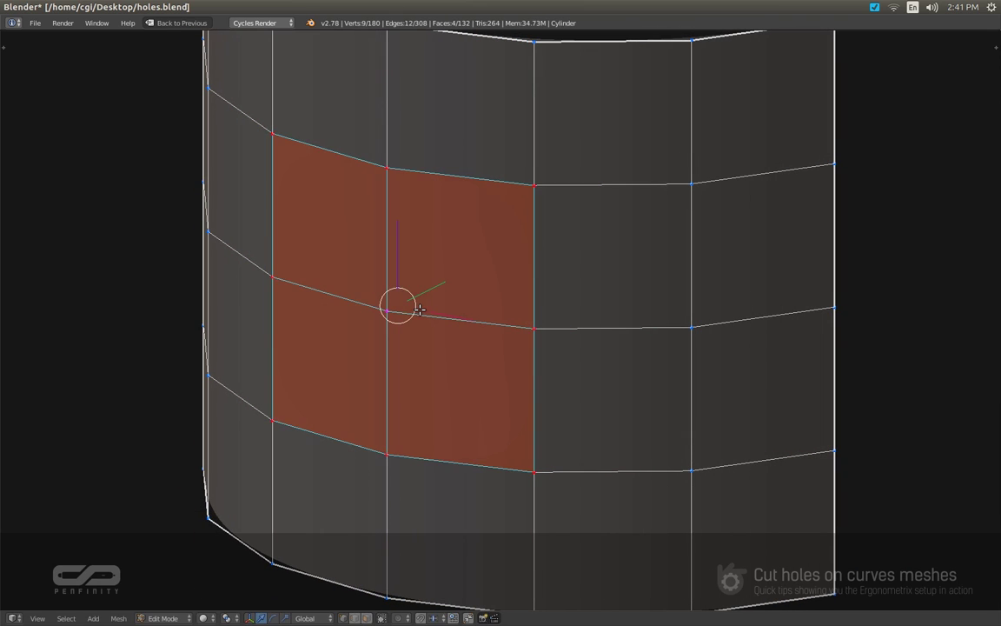
key(x)
click(417, 284)
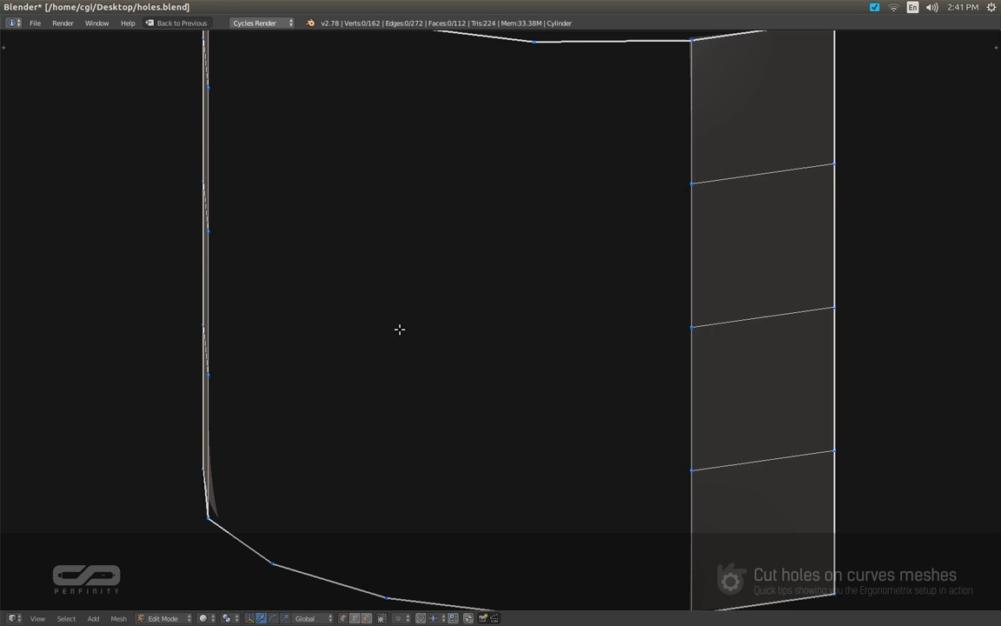
key(ctrl+z)
key(ctrl+z)
key(ctrl+z)
key(g)
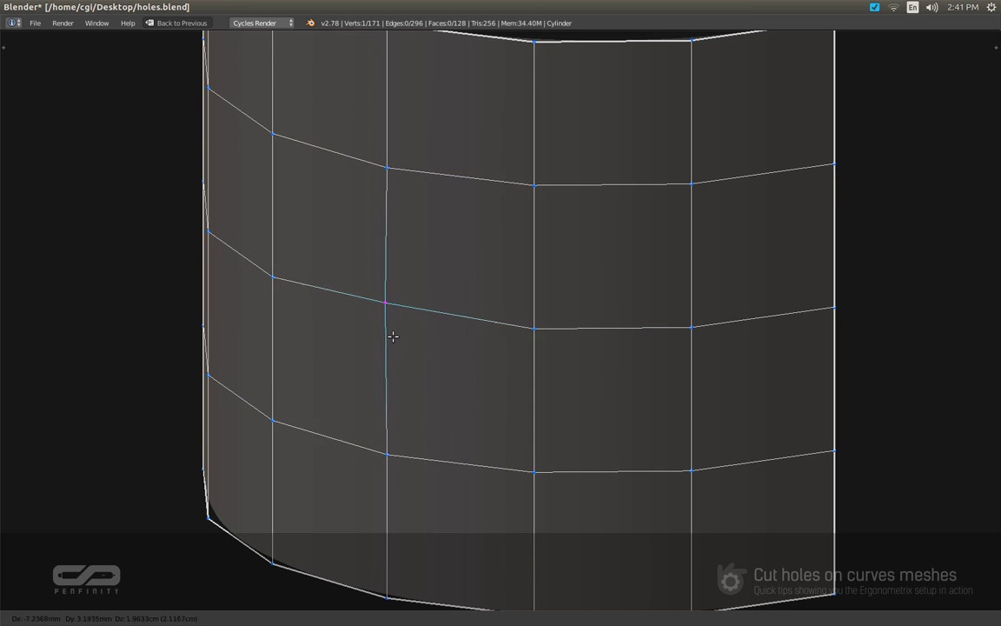
key(Escape)
Step: Duplicate the four faces around the selected vertex in place, keeping only their outer edge loop
key(ctrl+KP_Add)
key(shift+d)
key(Escape)
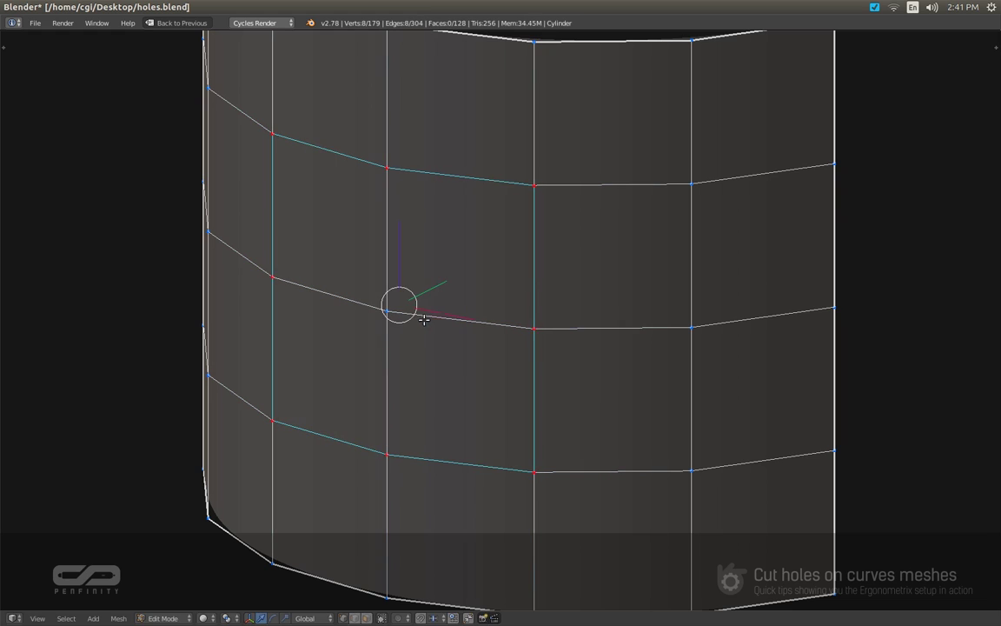
Step: Round the duplicated loop into a circle with To Sphere at factor 1 and scale it down around the vertex
key(alt+shift+s)
text(1)
key(Return)
key(s)
click(473, 338)
middle_drag(473, 337, 478, 343)
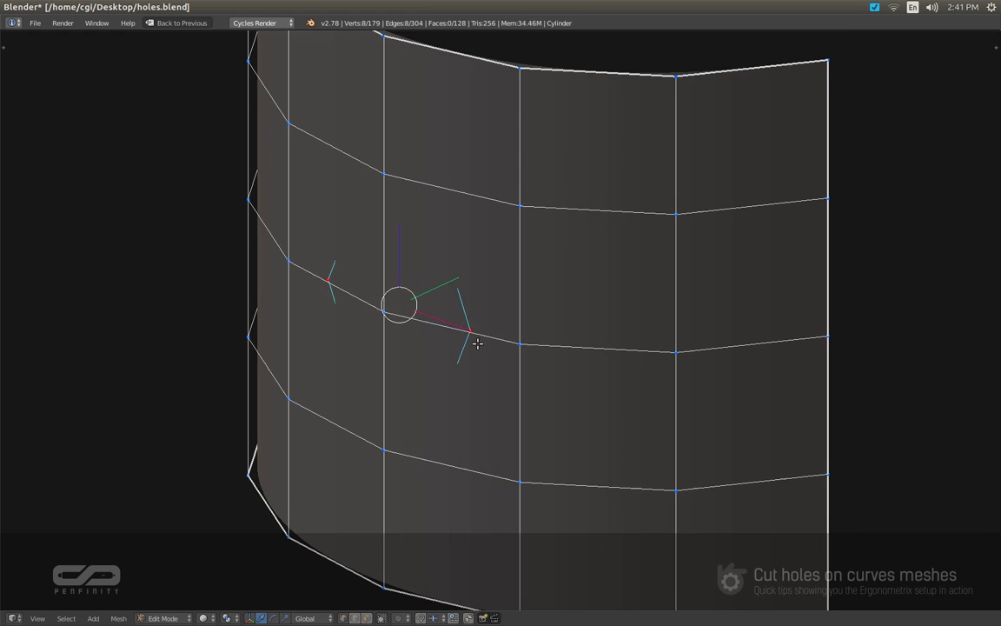
Step: Move the circular loop along Y and extrude it along Y through the panel to form a tube
key(g)
key(y)
click(452, 280)
key(e)
key(y)
click(392, 326)
Step: Select the whole linked tube, recalculate its normals, and subtract it from the panel to cut the hole
key(ctrl+l)
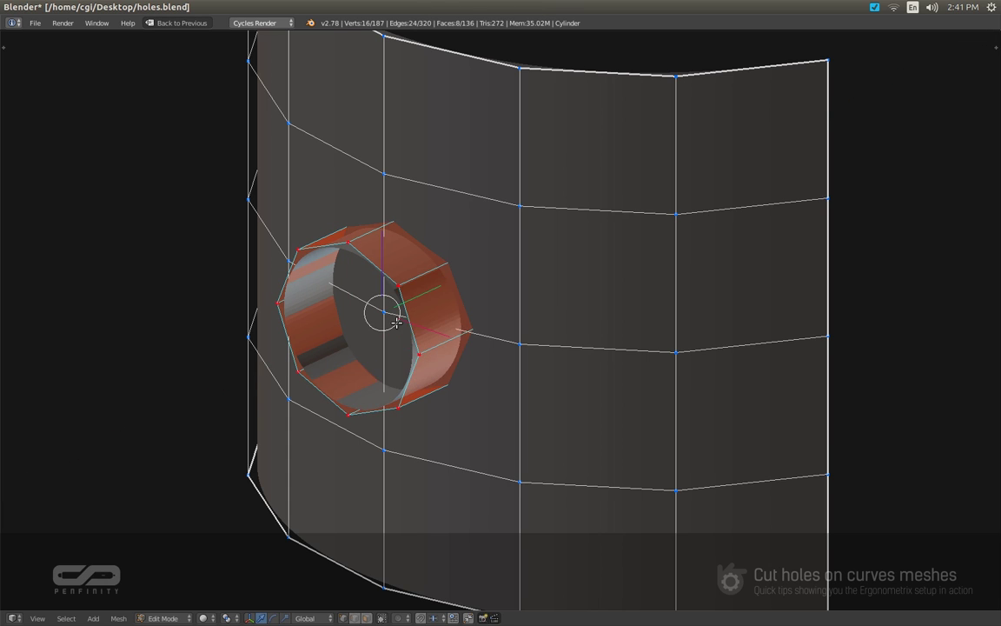
key(ctrl+n)
key(ctrl+f)
Step: Grow the rim selection to the surrounding vertices and connect the diagonal rim vertices to the grid corners
middle_drag(408, 330, 432, 325)
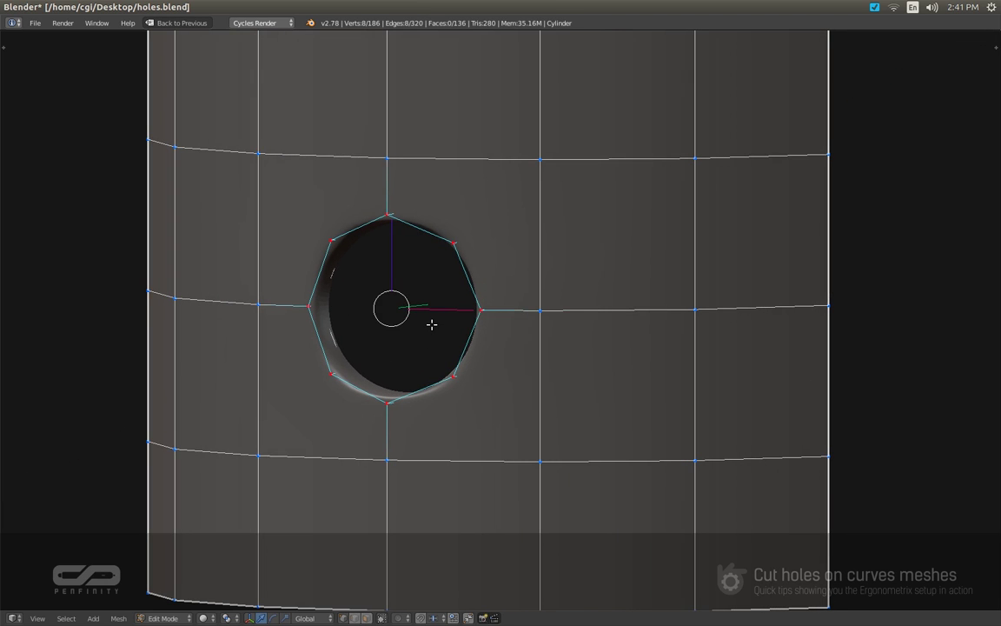
key(ctrl+KP_Add)
key(j)
Step: Reduce the selection to the hole's rim edge loop and bevel it with two segments at an offset of about 0.039
key(ctrl+KP_Subtract)
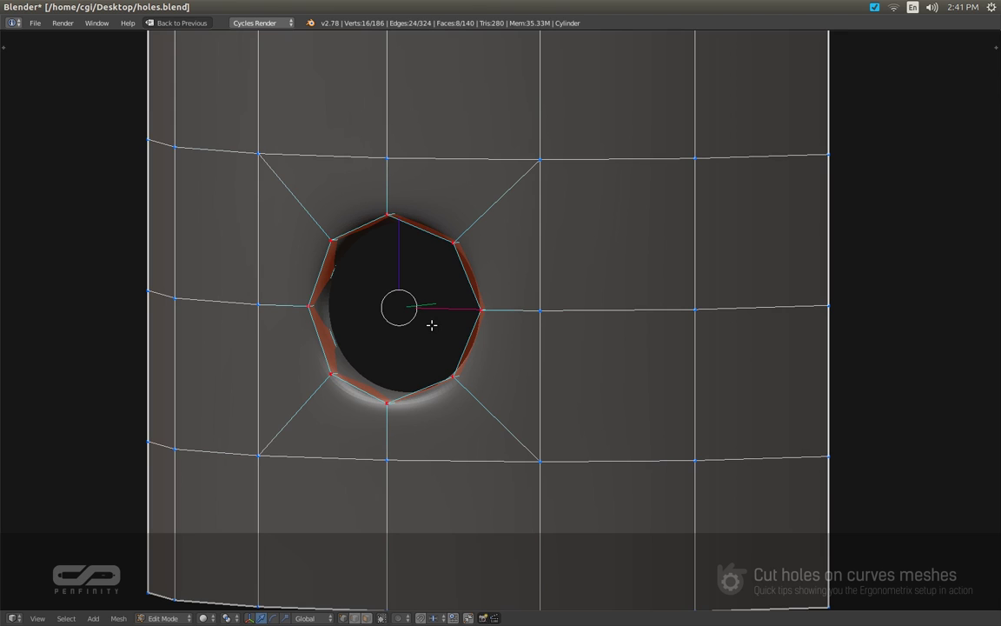
key(shift+l)
key(ctrl+b)
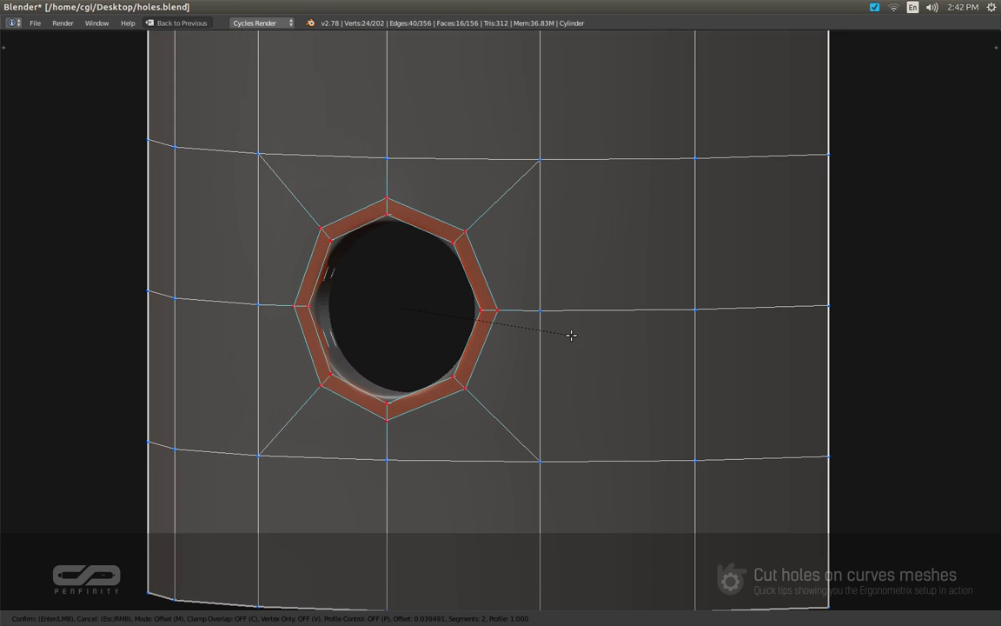
click(570, 336)
Step: Slide the grid vertex just left of the hole outward, away from the rim
middle_drag(373, 342, 323, 271)
right_click(259, 347)
middle_drag(259, 348, 275, 359)
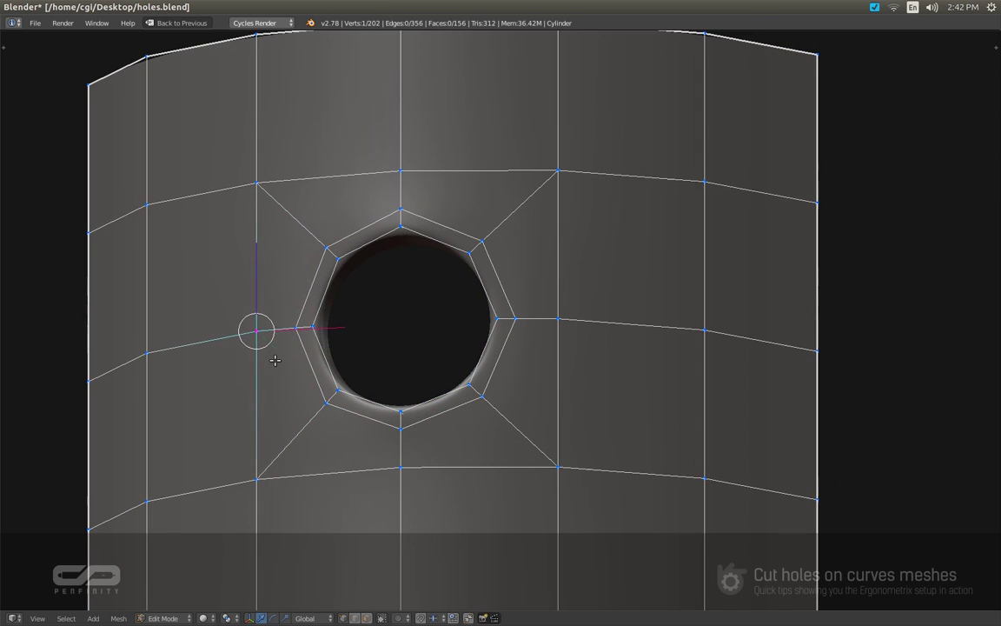
key(g)
key(g)
click(240, 364)
Step: Scale the grid vertices above and below the hole apart along Z and slide the one on its right outward
right_click(403, 456)
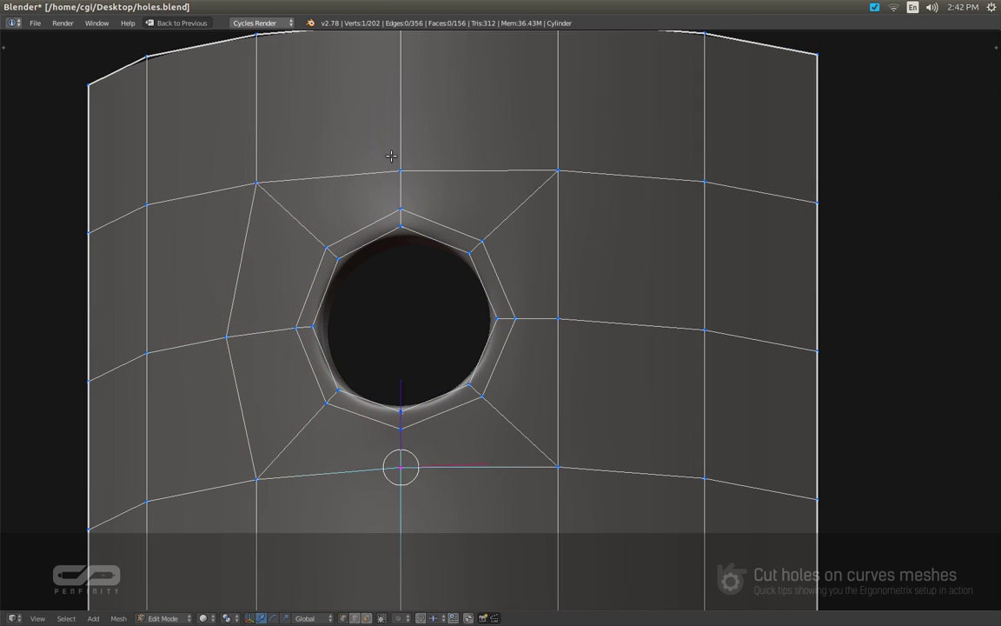
shift+right_click(393, 160)
key(s)
key(z)
click(644, 244)
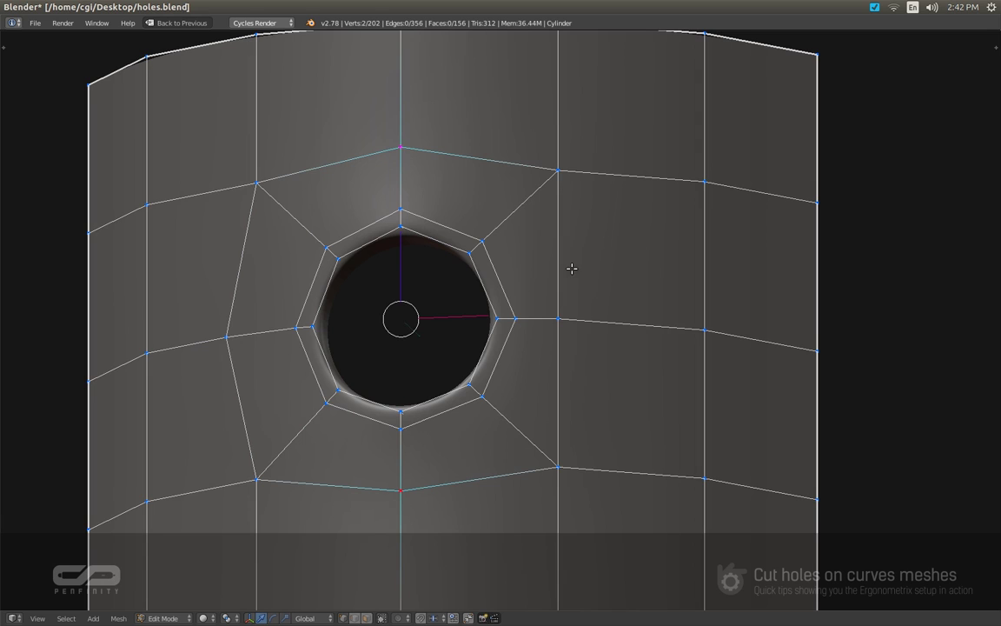
key(ctrl+l)
Step: Switch to Object Mode and examine the smoothed shading around the hole
middle_drag(542, 334, 456, 158)
key(Tab)
scroll(483, 318, up, 2)
scroll(460, 326, down, 3)
scroll(467, 340, up, 3)
scroll(452, 334, down, 1)
scroll(505, 262, down, 3)
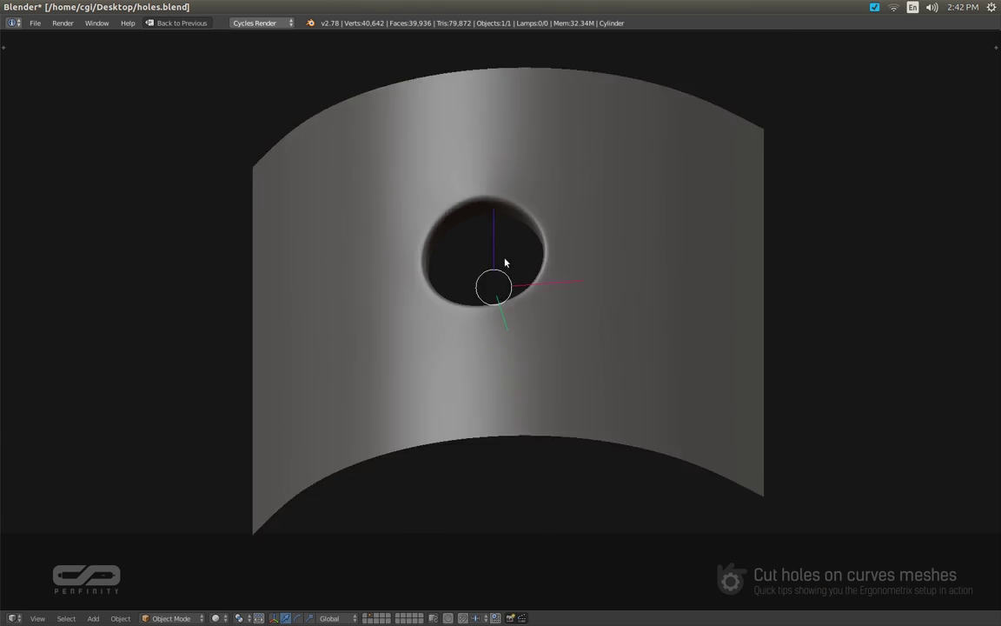
Step: Return to Edit Mode and examine the beveled rim and surrounding topology at close range
key(Tab)
middle_drag(505, 262, 488, 293)
scroll(468, 299, up, 2)
right_click(449, 213)
mouse_move(419, 196)
middle_down()
mouse_move(459, 210)
mouse_move(423, 199)
middle_up()
scroll(461, 210, up, 3)
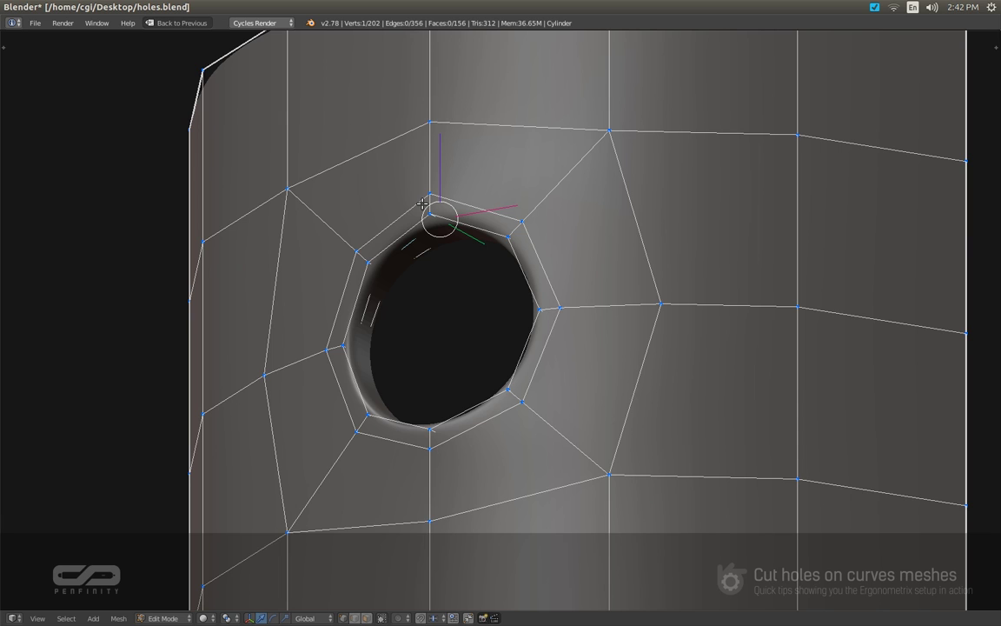
scroll(423, 206, down, 2)
middle_drag(439, 263, 437, 294)
Step: Undo the hole cut and its follow-up edits back to the uncut panel grid
key(Tab)
key(ctrl+z)
scroll(428, 269, down, 2)
scroll(448, 289, up, 2)
key(Tab)
scroll(448, 289, up, 3)
Step: Grow the vertex selection to the four surrounding faces, duplicate their boundary loop and round it into a circle
key(ctrl+KP_Add)
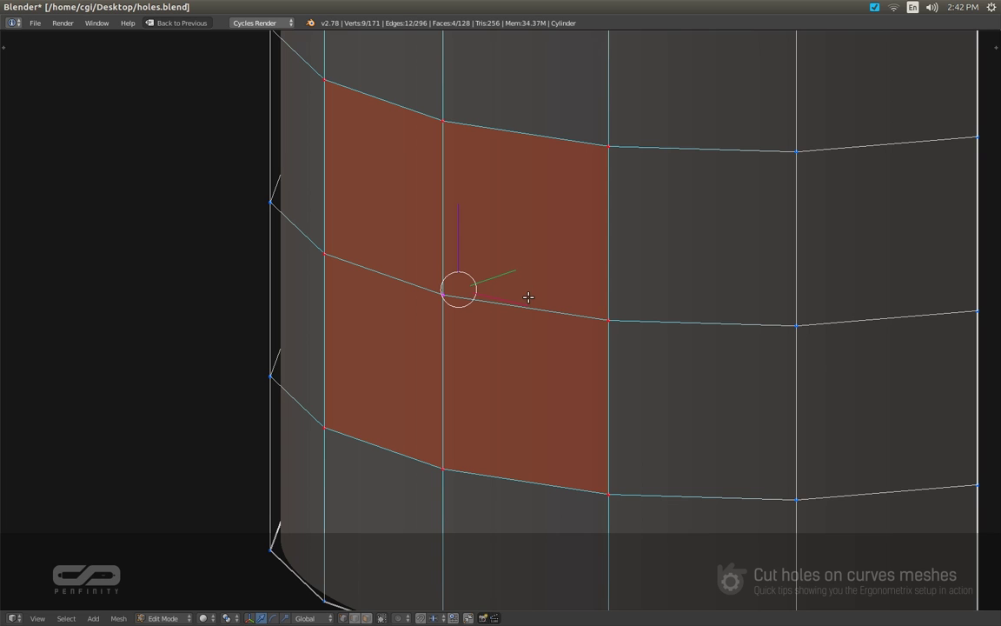
key(ctrl+b)
key(shift+d)
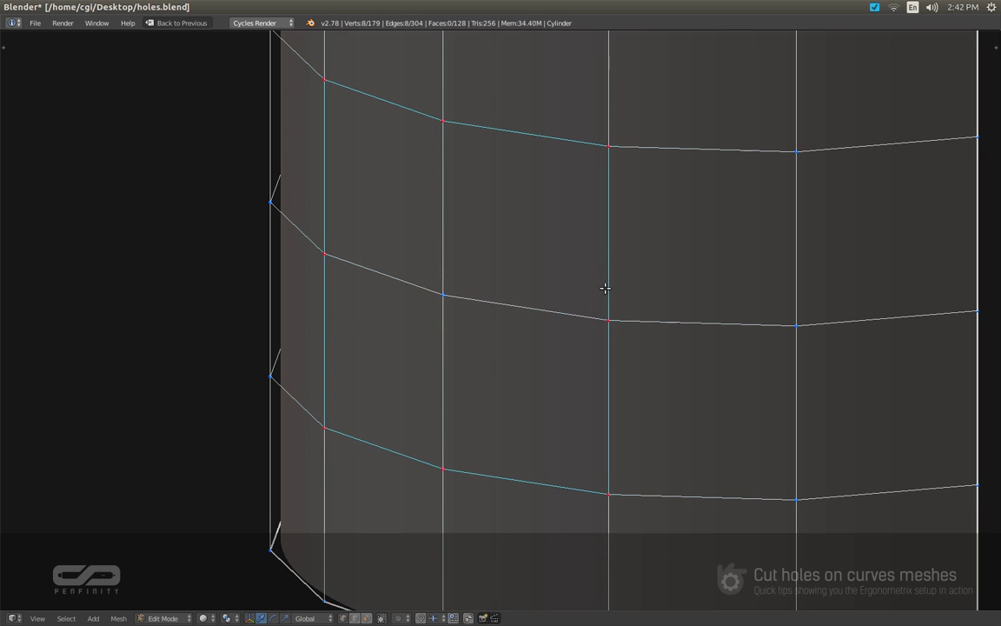
right_click(604, 290)
key(alt+c)
middle_drag(689, 295, 599, 286)
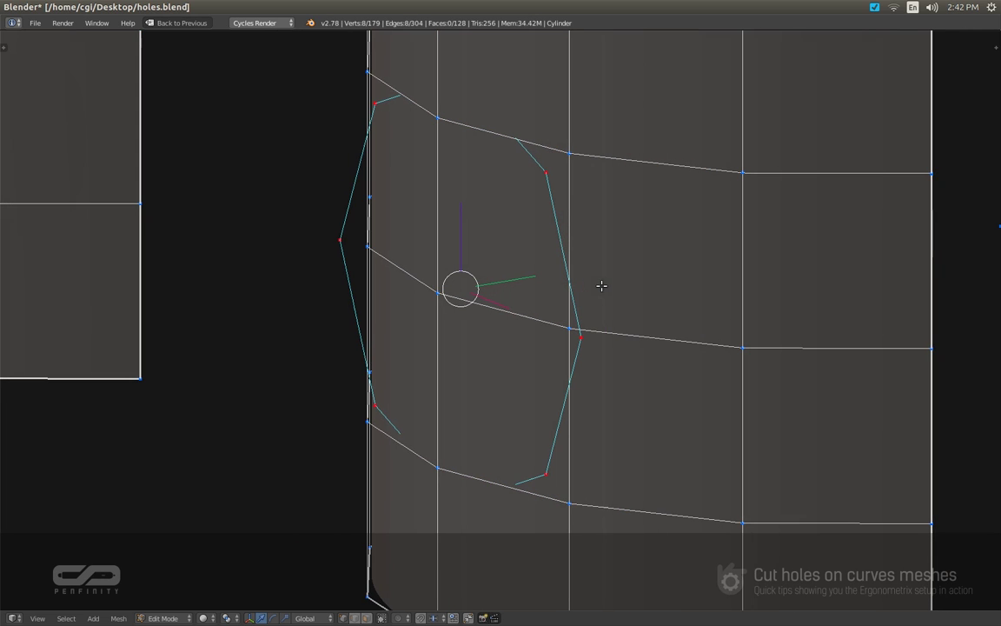
Step: Scale the circular loop down around the vertex and extrude it about -19.9 cm along Y through the panel
key(s)
click(582, 299)
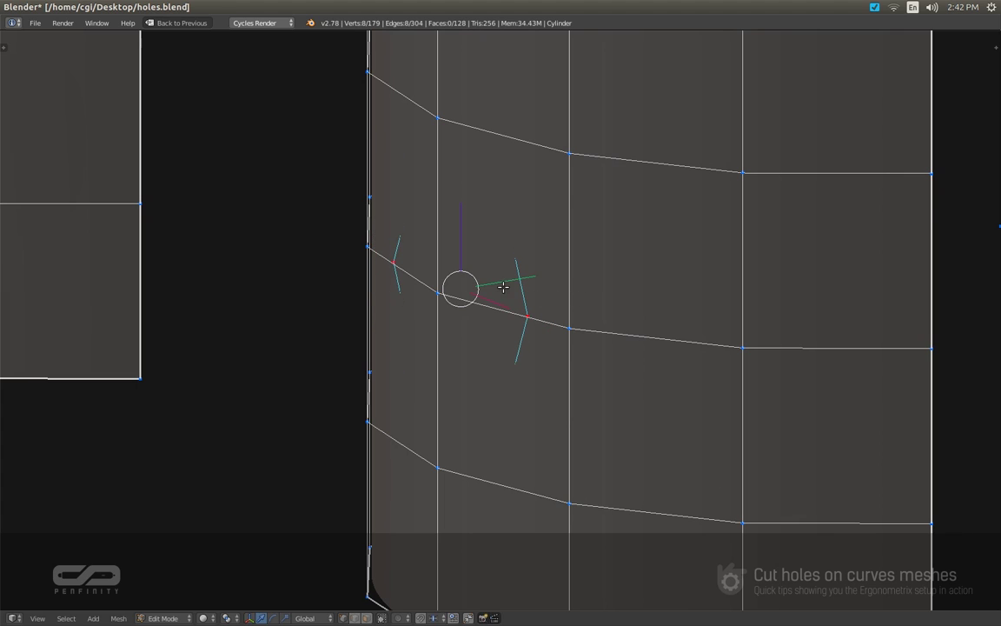
key(e)
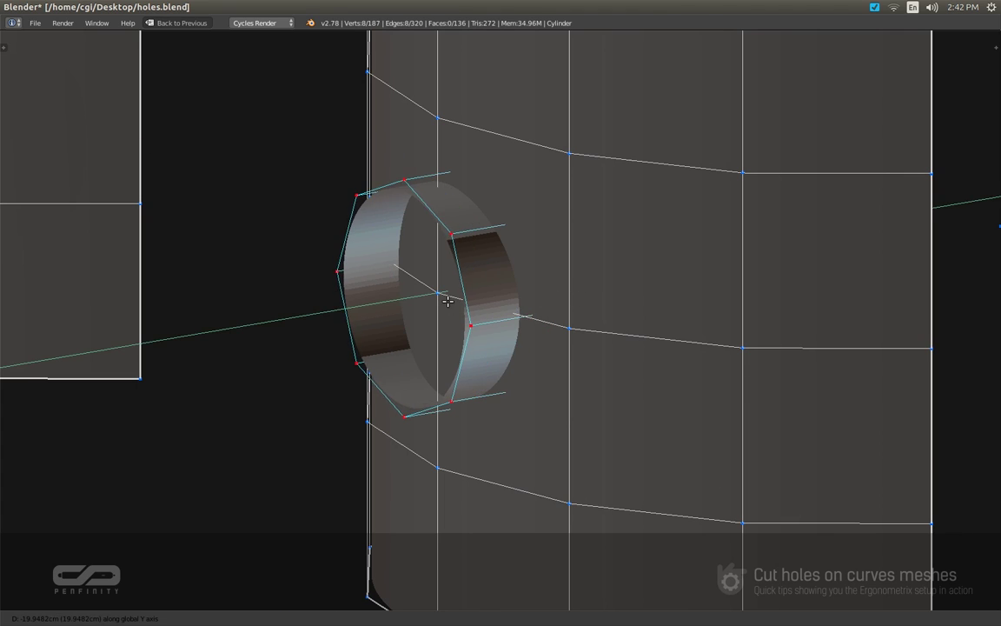
click(448, 301)
Step: Select the whole linked tube and subtract it from the panel to cut the round hole
key(ctrl+l)
middle_drag(448, 302, 458, 268)
key(ctrl+f)
Step: Grow the rim selection to the adjacent grid and connect the diagonal rim vertices to the grid corners
key(ctrl+KP_Add)
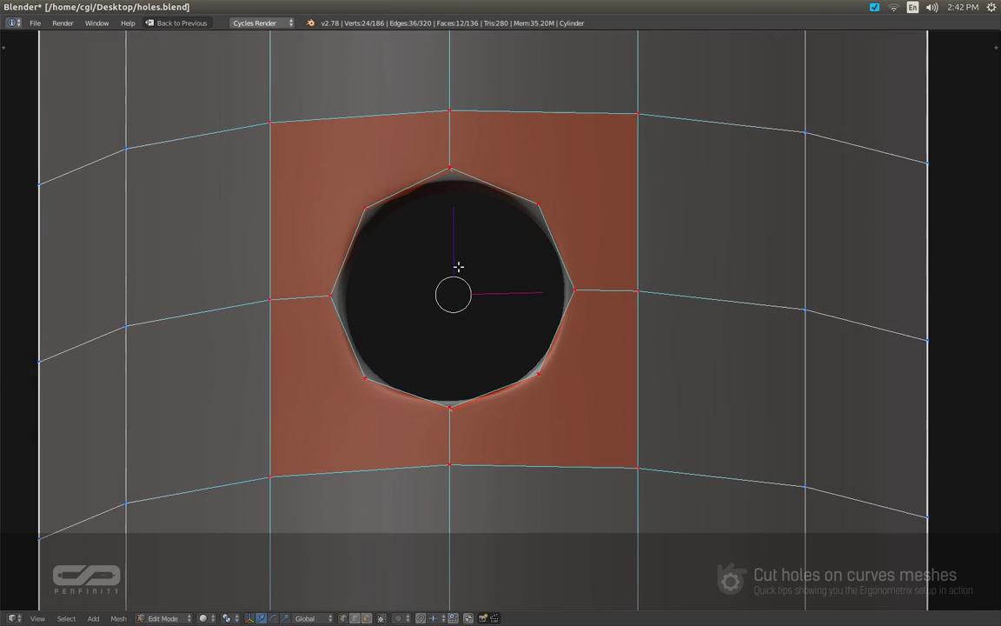
key(ctrl+t)
key(alt+j)
Step: Reduce the selection to the hole's rim loop and give it a narrow two-segment bevel
middle_drag(594, 242, 535, 276)
key(ctrl+KP_Subtract)
key(ctrl+e)
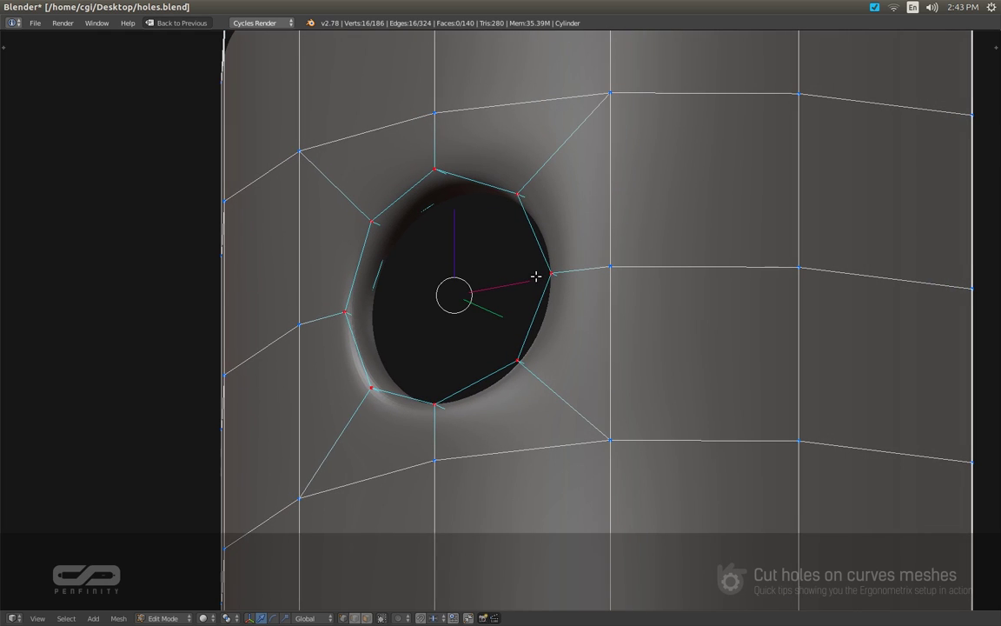
key(ctrl+b)
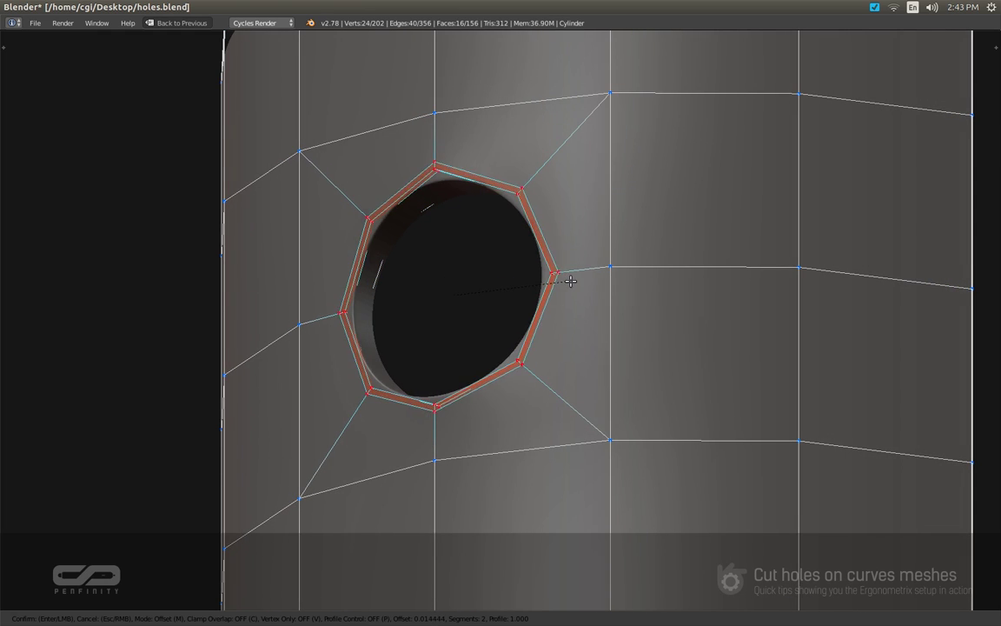
click(563, 281)
Step: Slide the grid vertices on the left and right of the hole outward, away from the rim
middle_drag(564, 281, 334, 257)
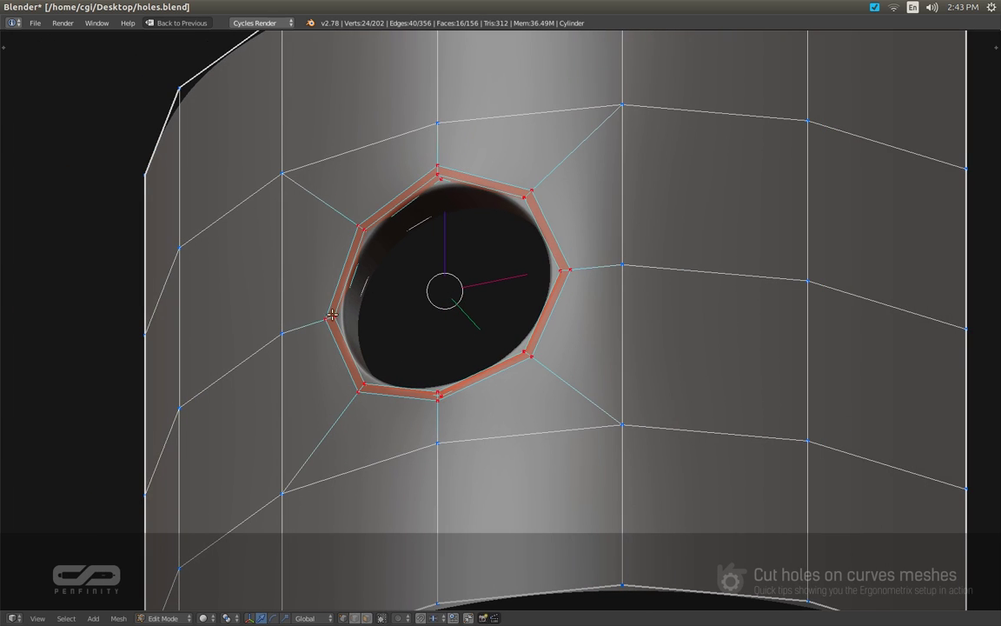
right_click(277, 329)
middle_drag(276, 328, 310, 347)
key(shift+v)
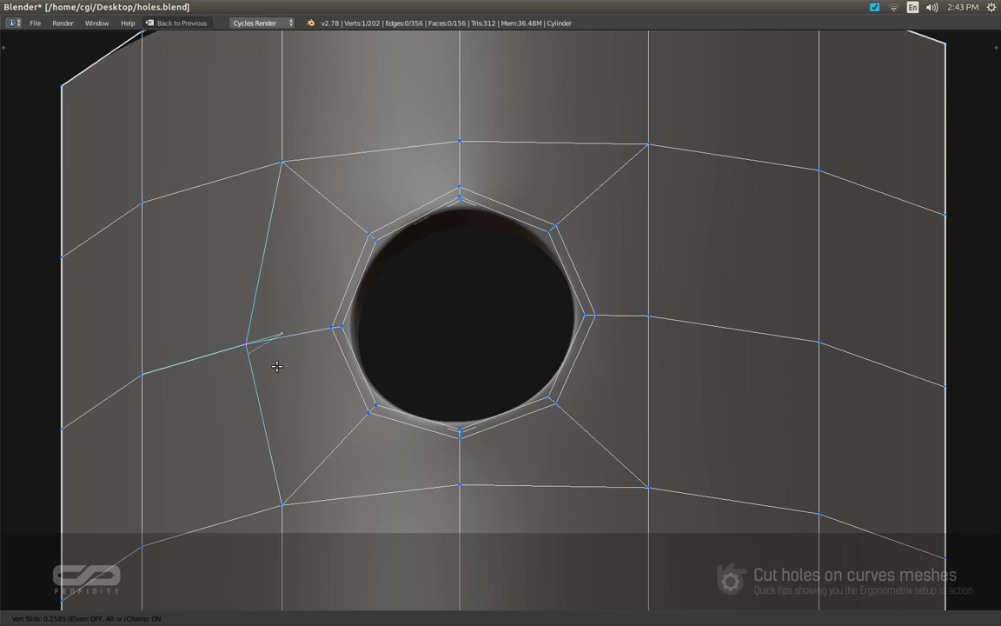
click(287, 352)
right_click(352, 329)
key(ctrl+l)
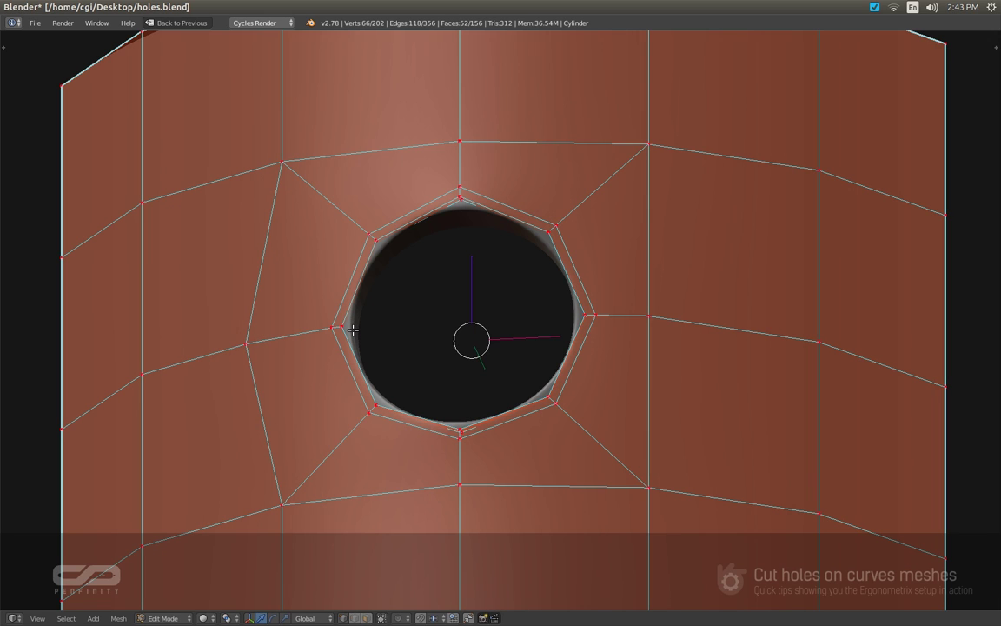
middle_drag(352, 330, 430, 316)
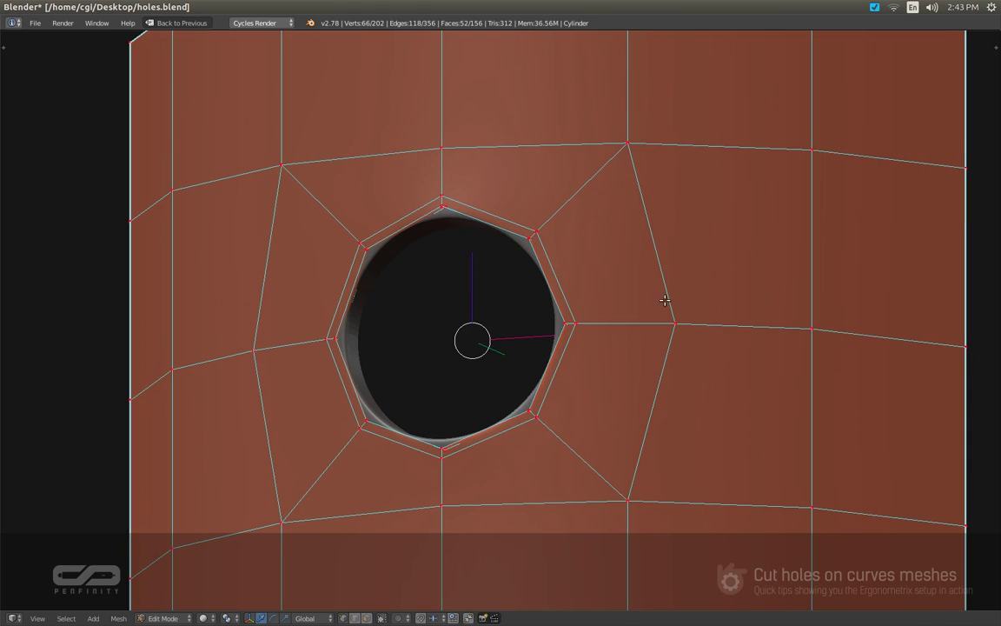
Step: Select the grid vertices directly above and below the hole and scale them apart
right_click(439, 165)
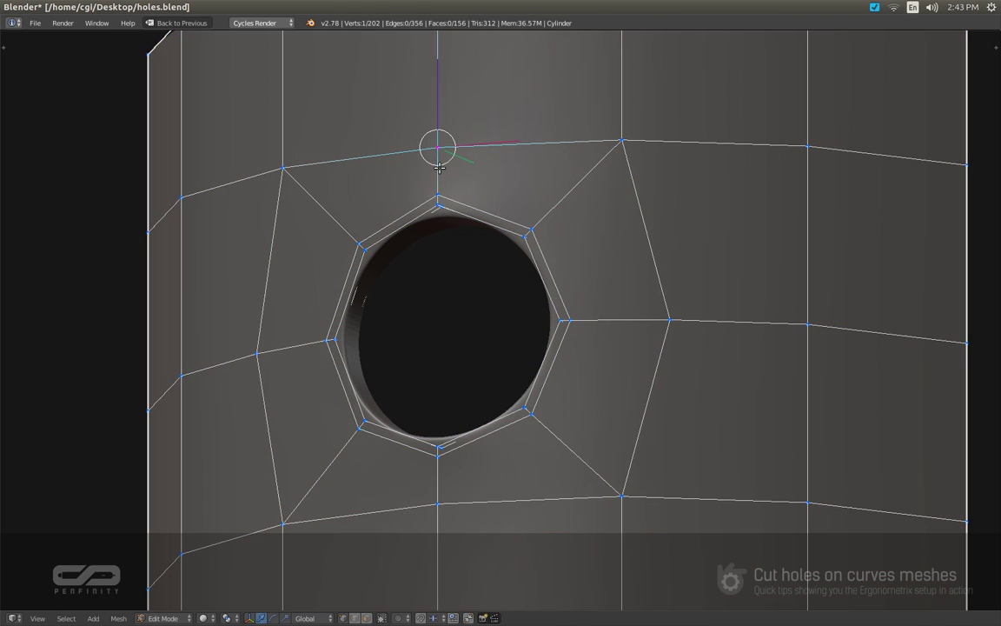
shift+right_click(420, 523)
key(s)
click(761, 372)
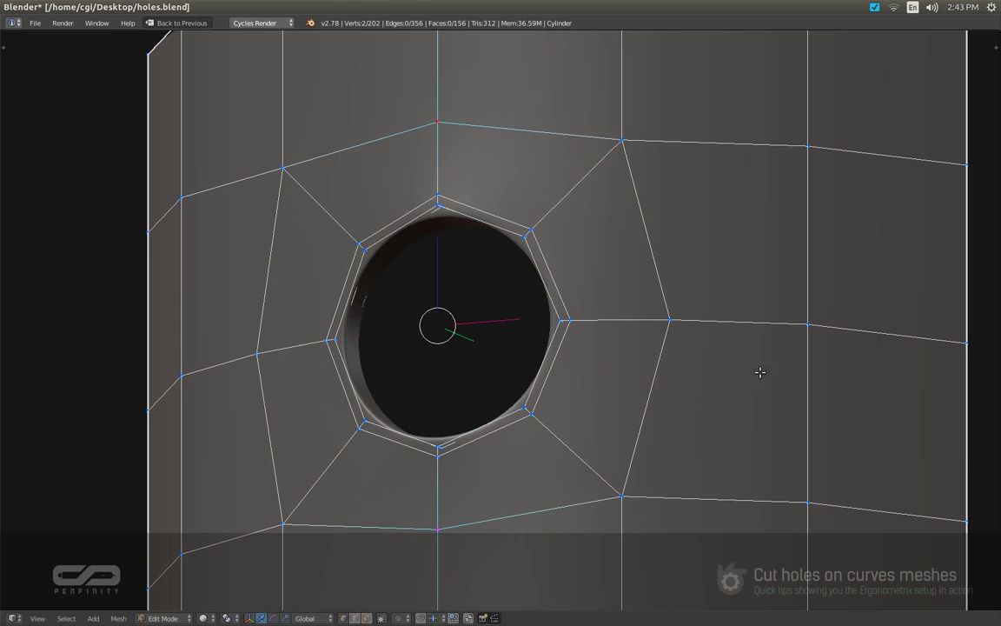
Step: Examine the finished hole from several angles, checking the beveled rim's vertex pairs and the surface shading around them
middle_drag(761, 372, 532, 321)
scroll(532, 306, down, 3)
key(KP_1)
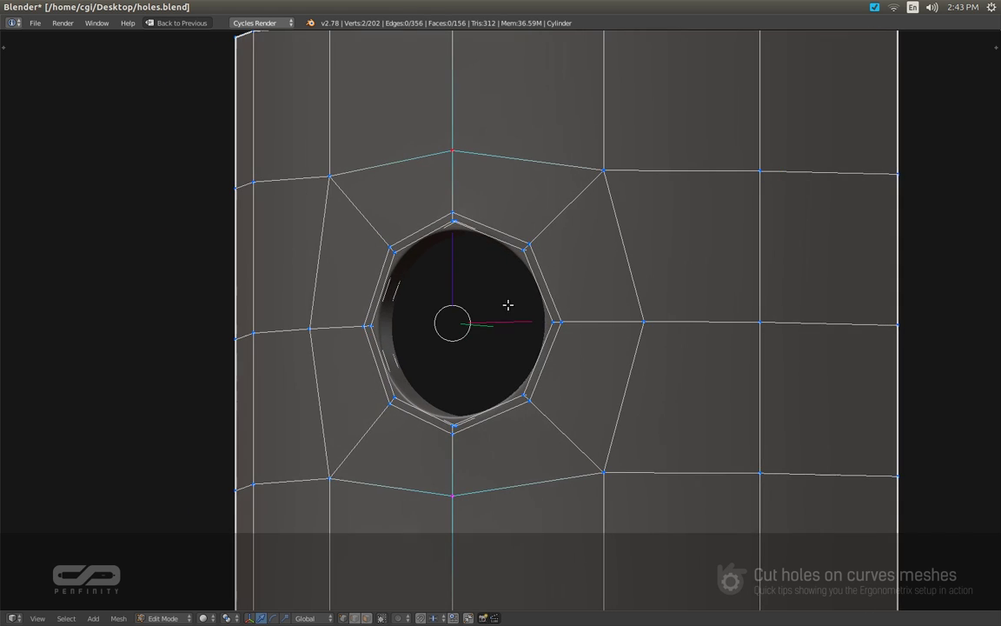
scroll(535, 246, up, 4)
right_click(525, 244)
shift+right_click(516, 251)
middle_drag(514, 250, 515, 234)
scroll(515, 249, up, 3)
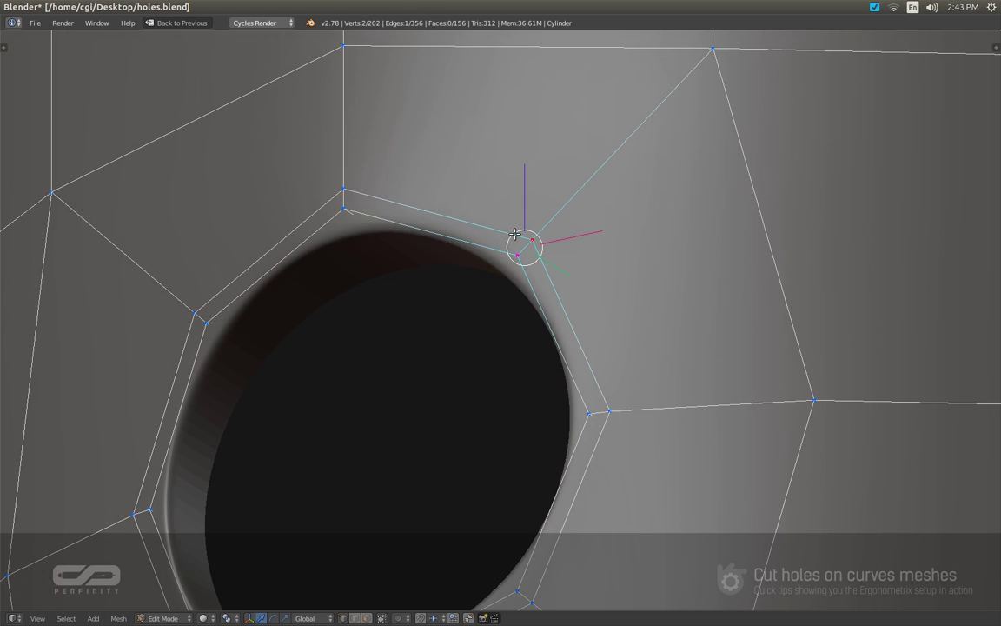
scroll(500, 224, down, 2)
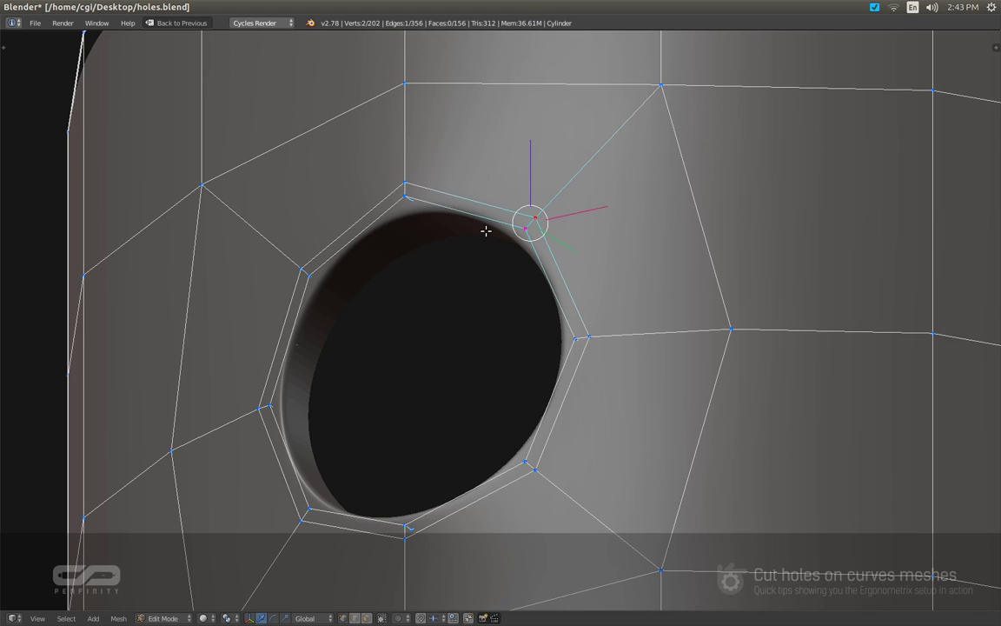
scroll(486, 231, down, 3)
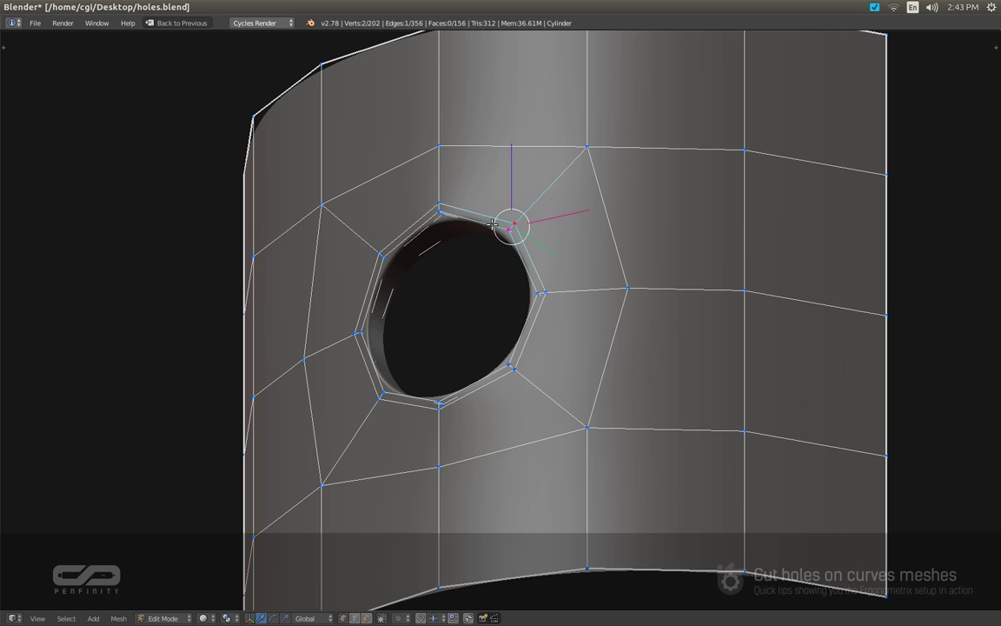
middle_drag(493, 217, 516, 220)
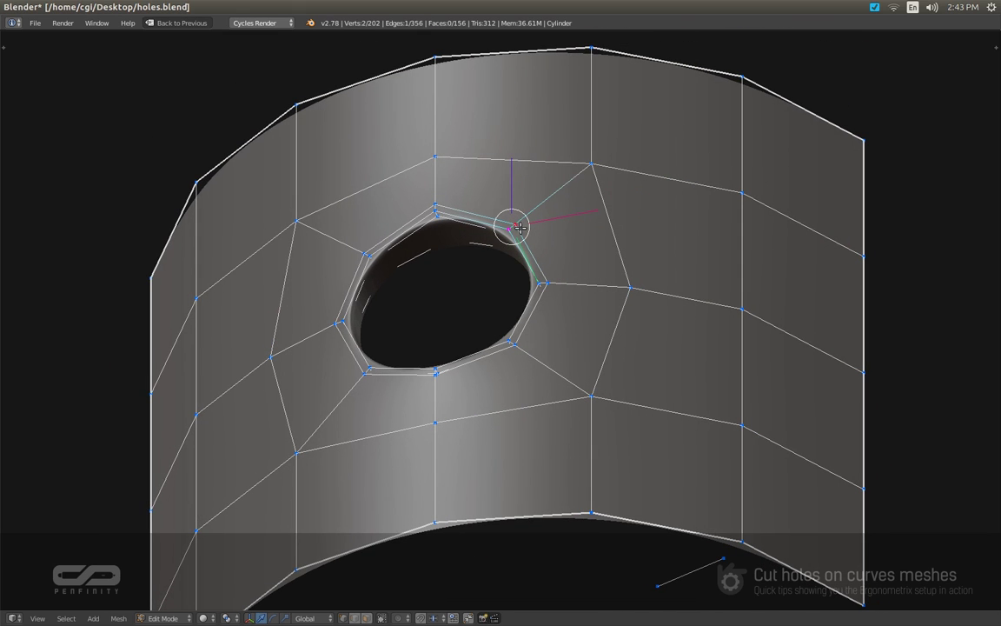
key(KP_1)
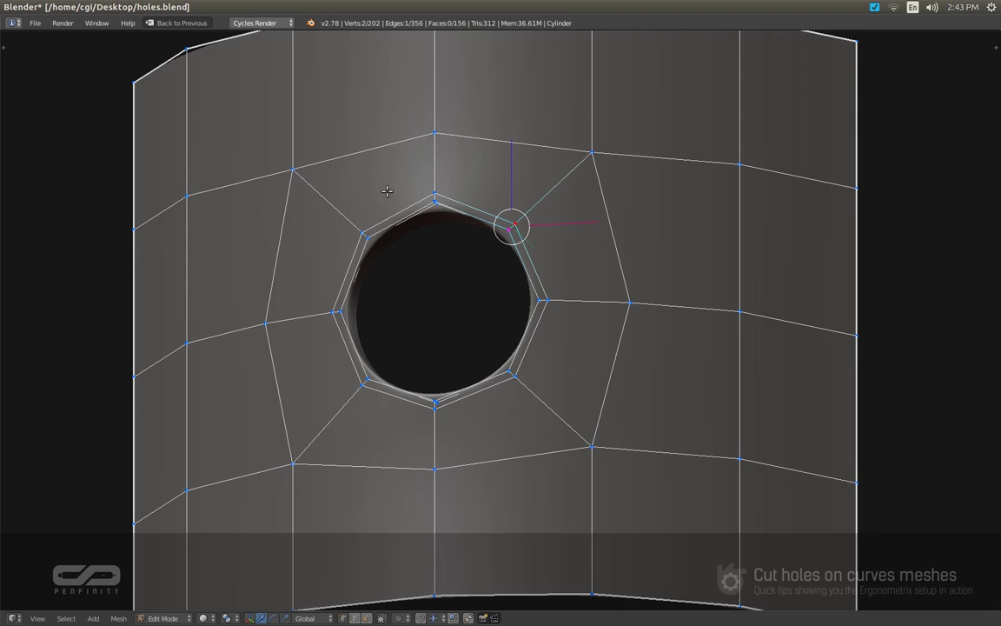
middle_drag(400, 177, 481, 240)
right_click(456, 228)
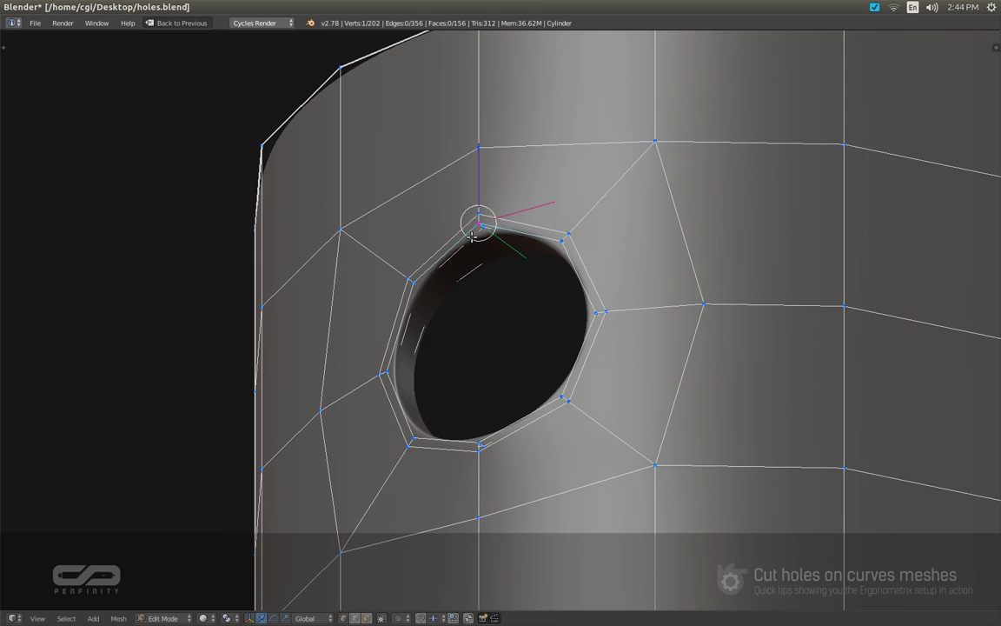
scroll(451, 236, down, 2)
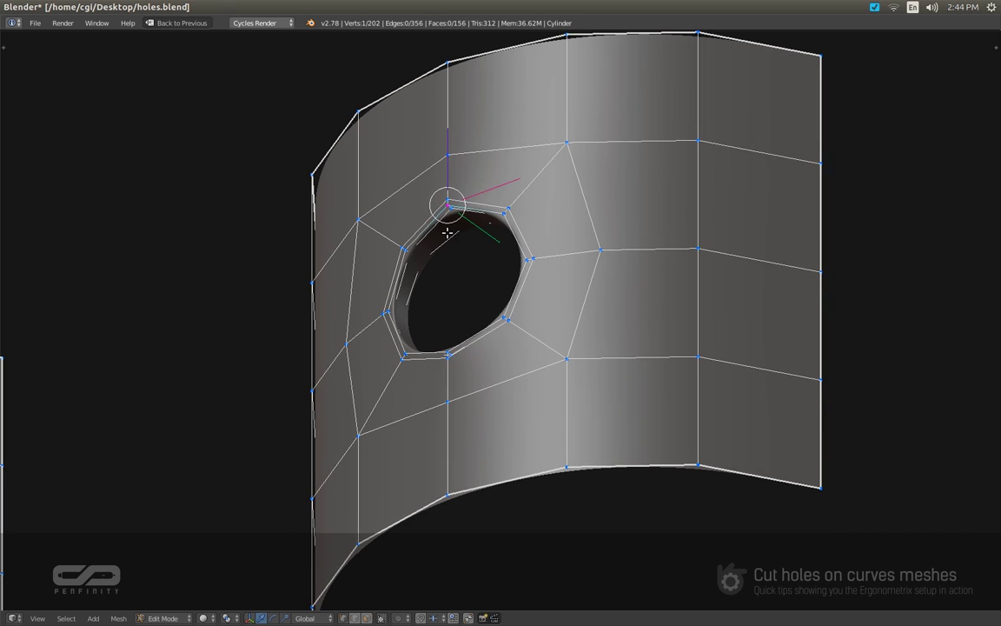